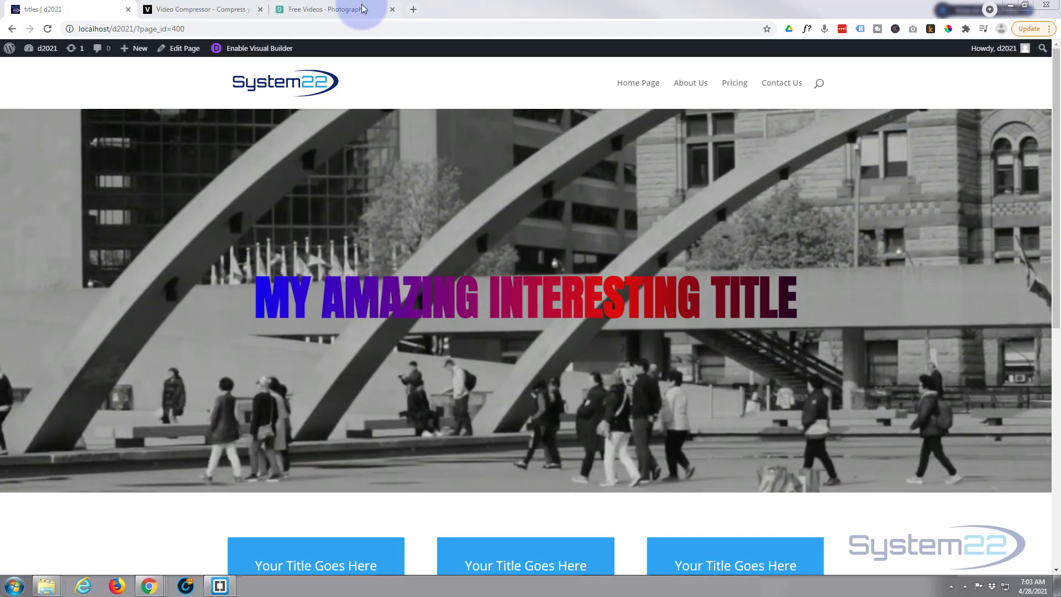
# Step: Look over the VEED video compressor page and the Pexels free videos page
pyautogui.click(220, 13)
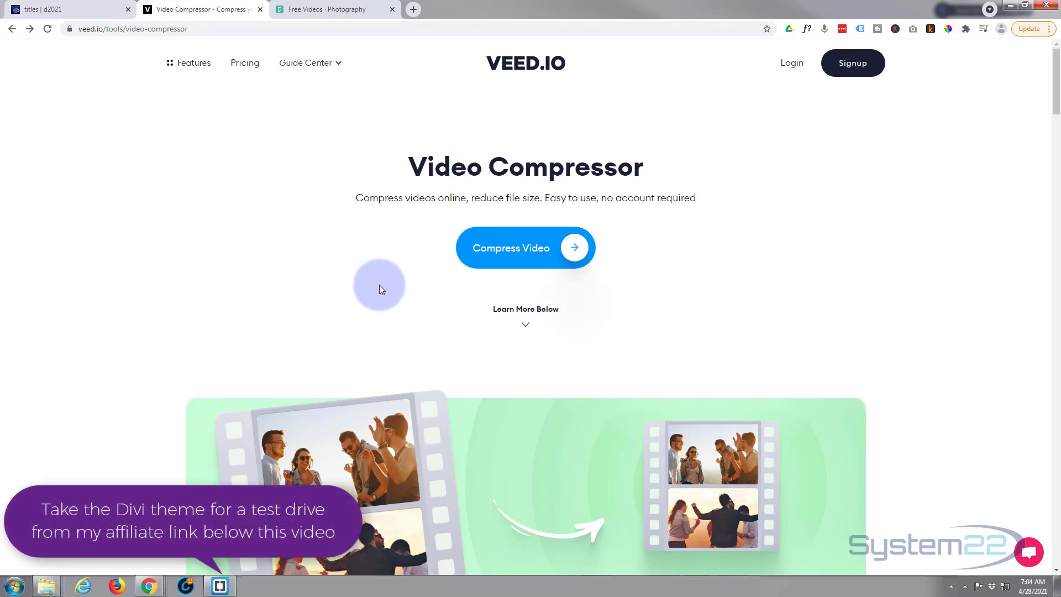
pyautogui.click(346, 11)
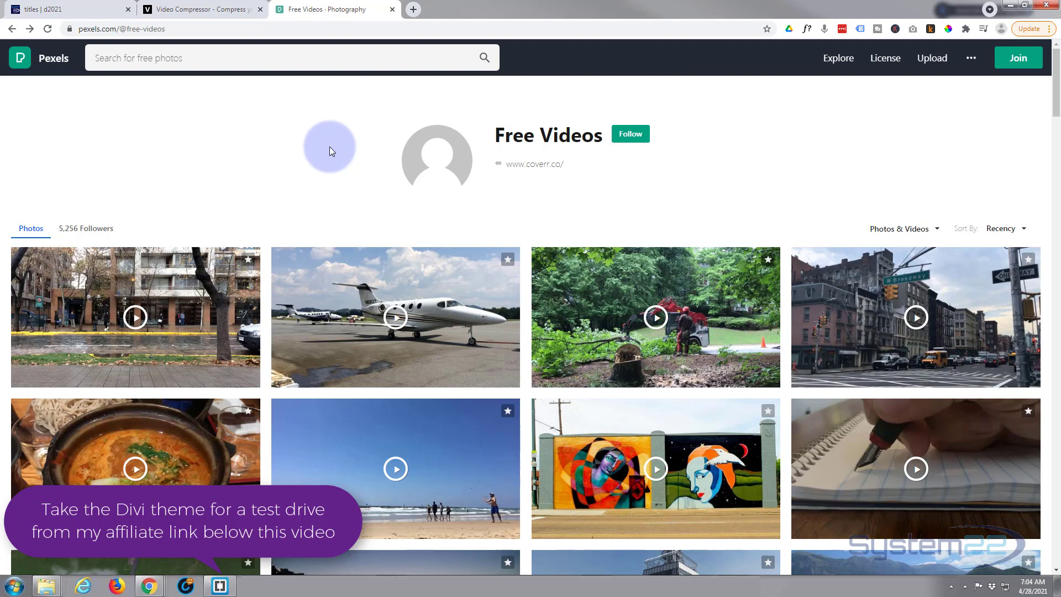
pyautogui.click(210, 15)
pyautogui.moveTo(188, 62)
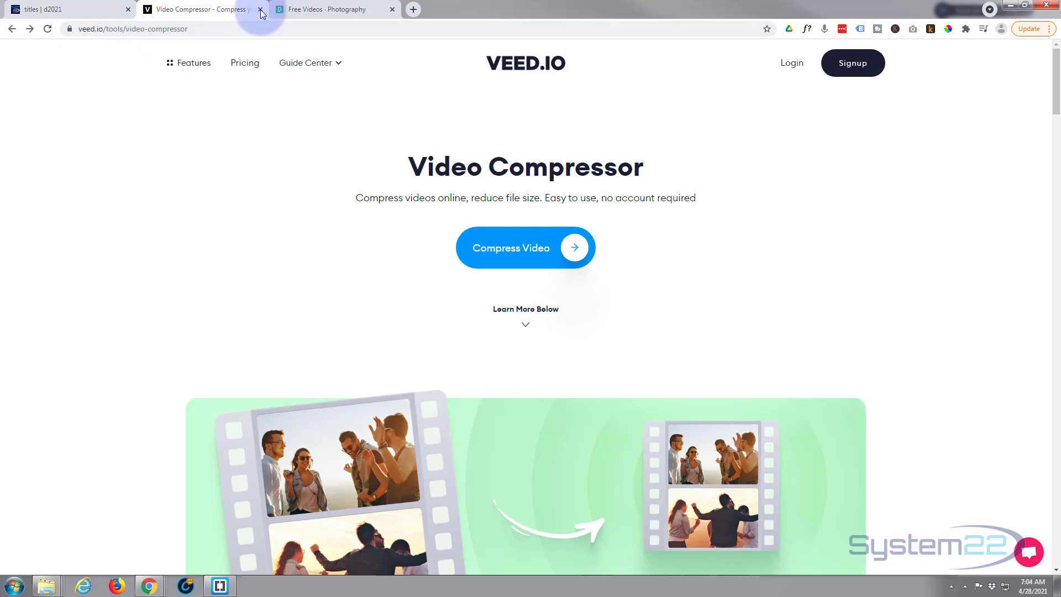
# Step: Download the black-and-white footage of people walking under concrete arches from the Pexels free videos page and dismiss the iStock promotion
pyautogui.click(313, 11)
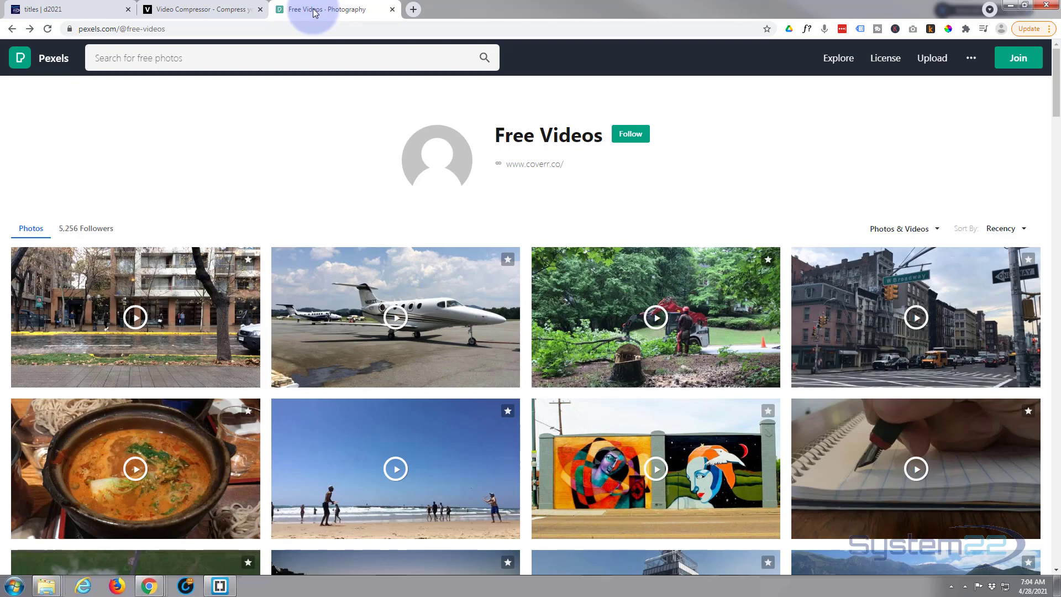
pyautogui.scroll(-3, 309, 99)
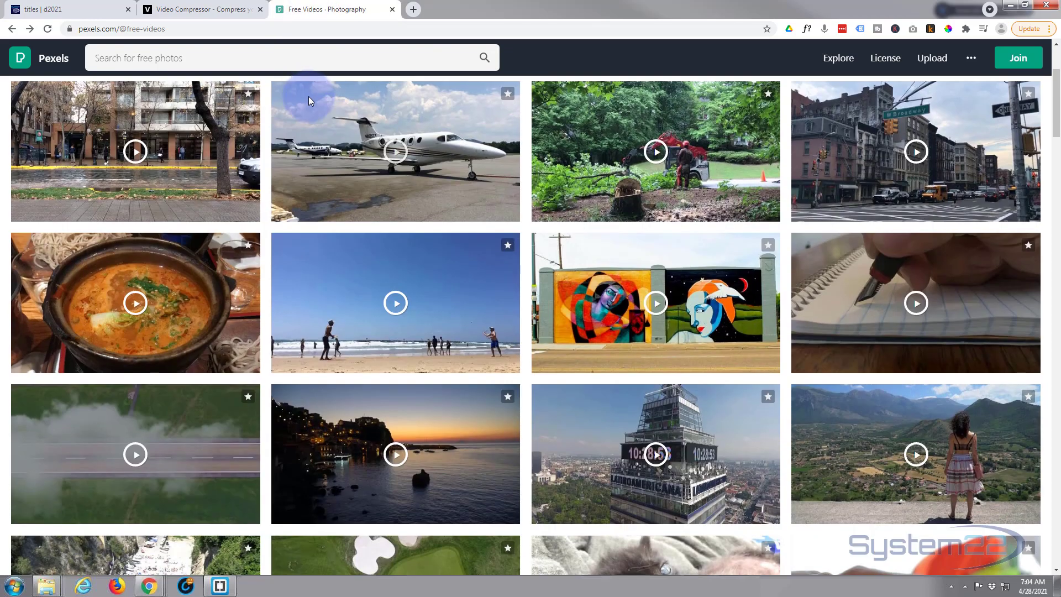
pyautogui.scroll(-6, 308, 98)
pyautogui.scroll(-4, 311, 99)
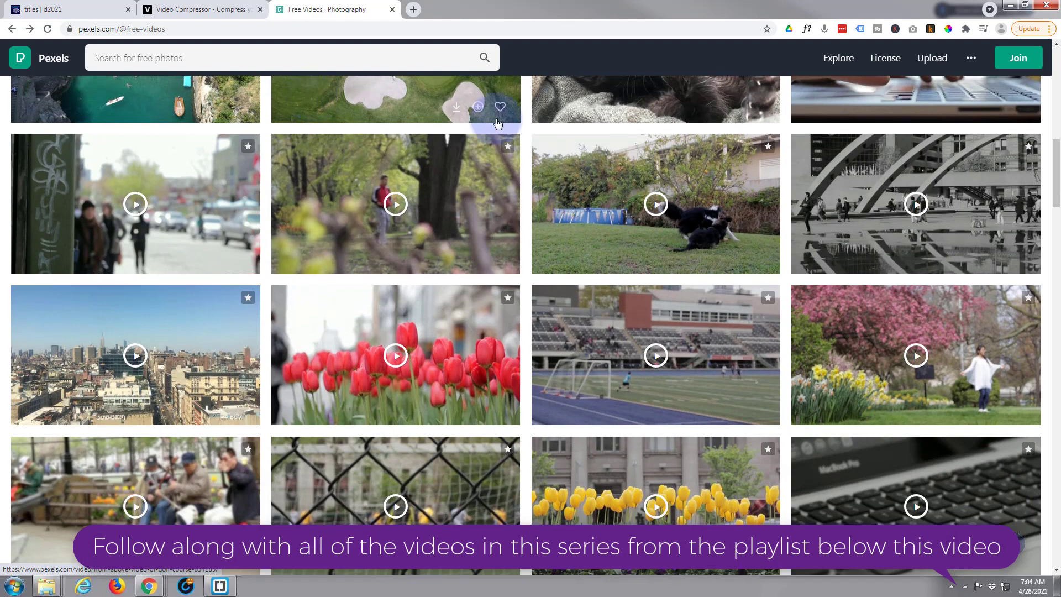
pyautogui.click(82, 11)
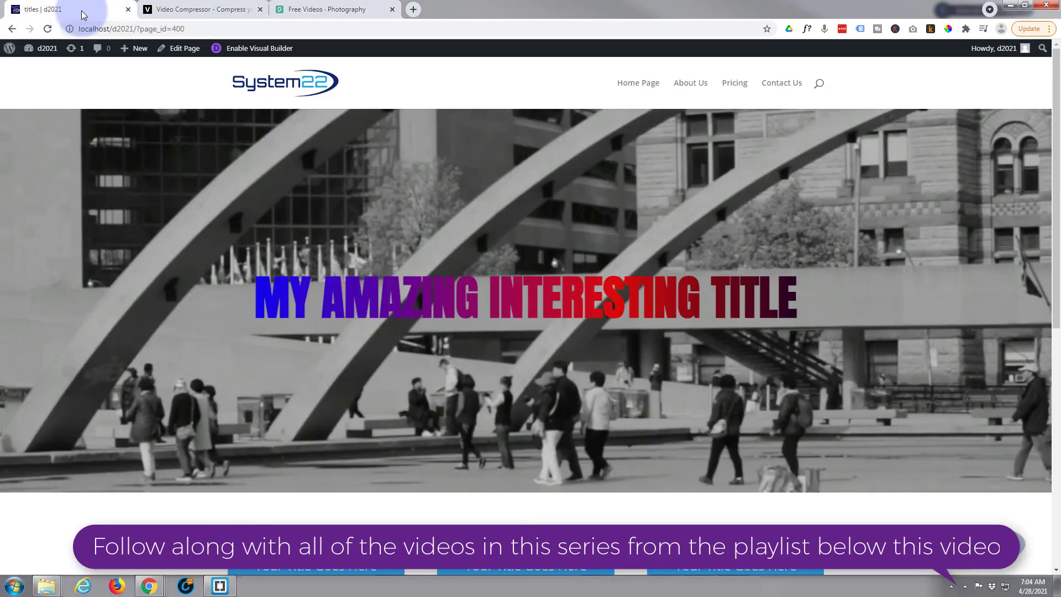
pyautogui.click(310, 11)
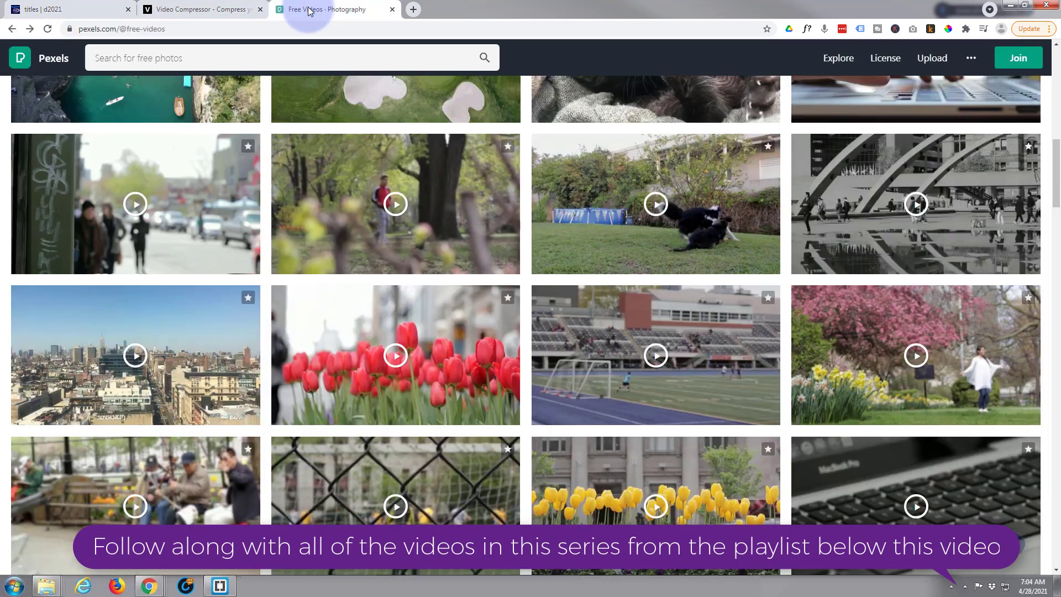
pyautogui.moveTo(938, 230)
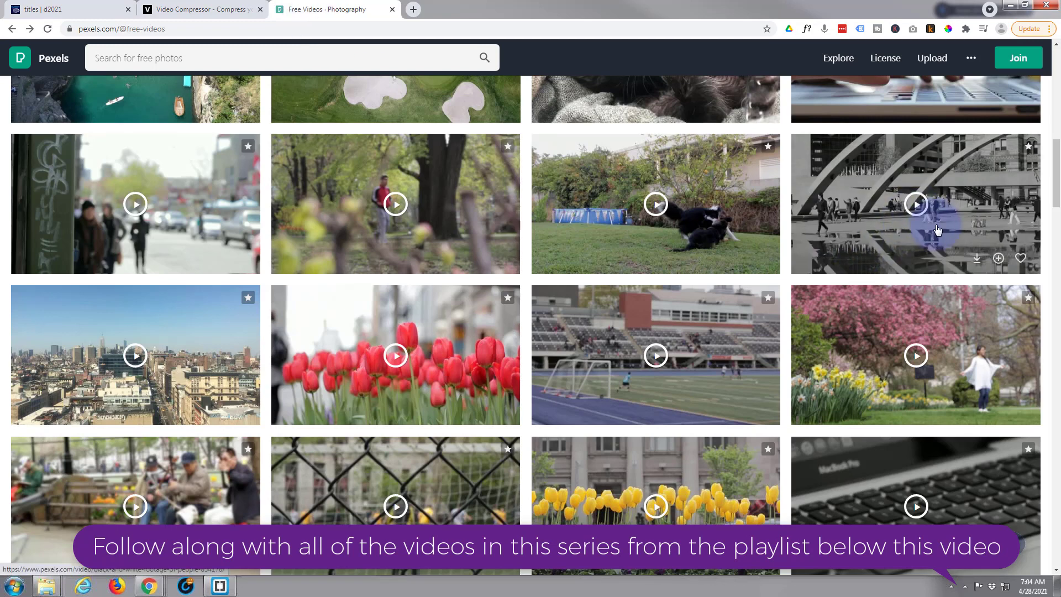
pyautogui.click(977, 260)
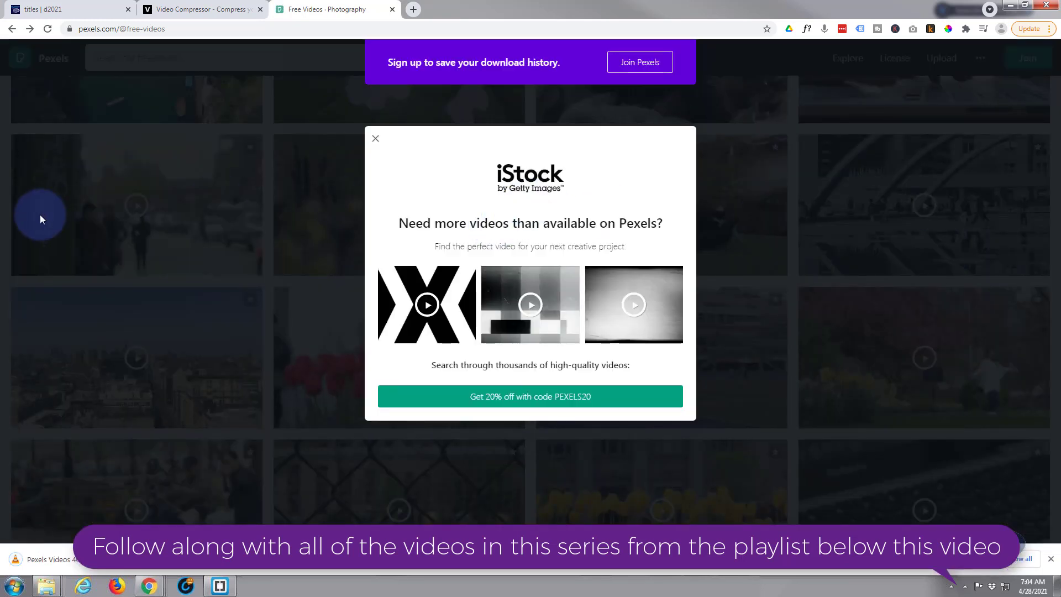
pyautogui.click(130, 230)
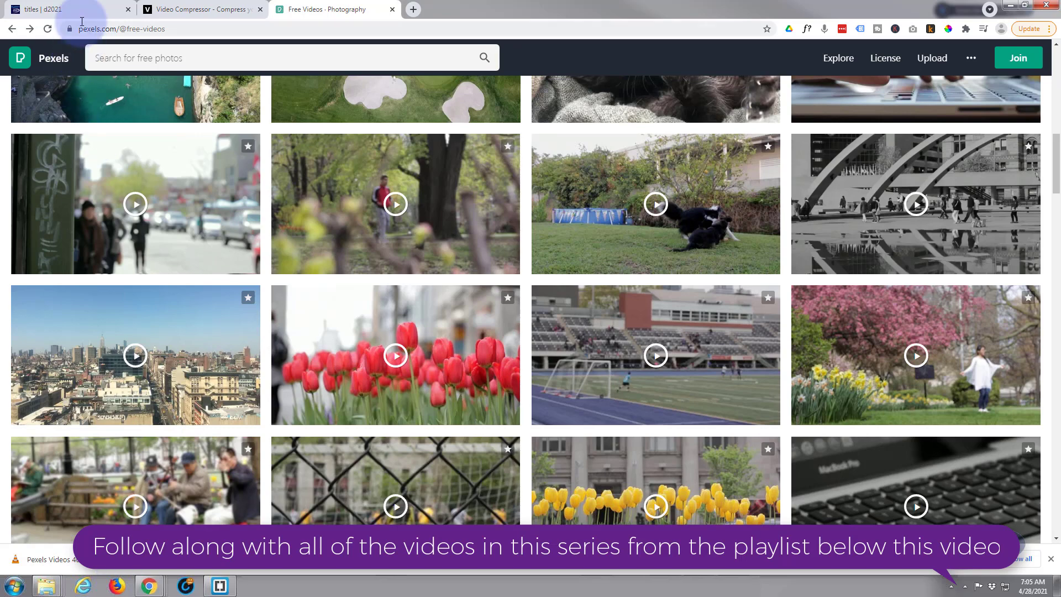
# Step: Enable the Visual Builder on the titles page and open the hero section's background video settings
pyautogui.click(108, 9)
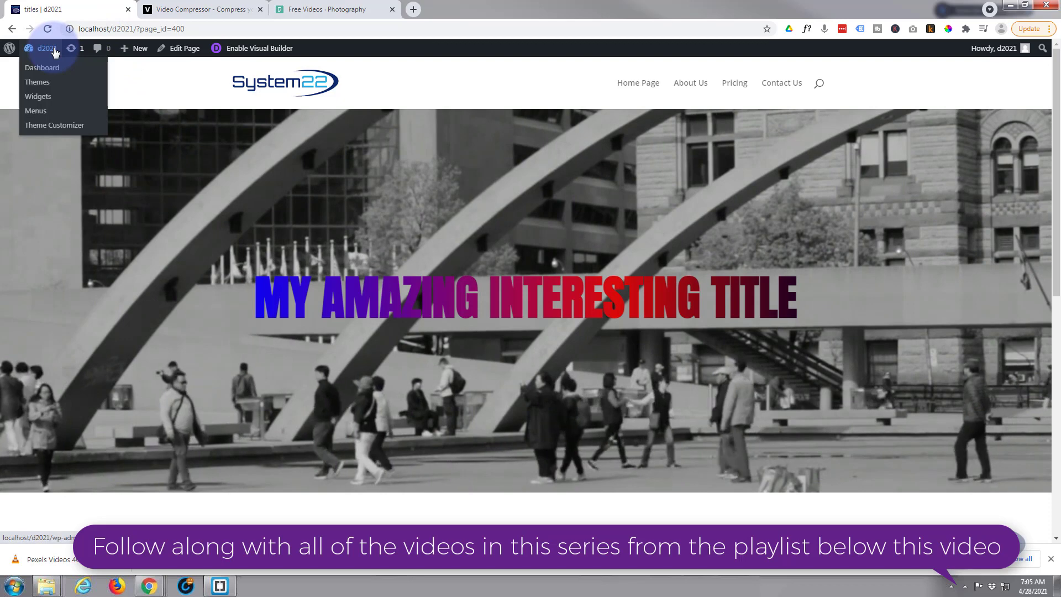
pyautogui.click(282, 50)
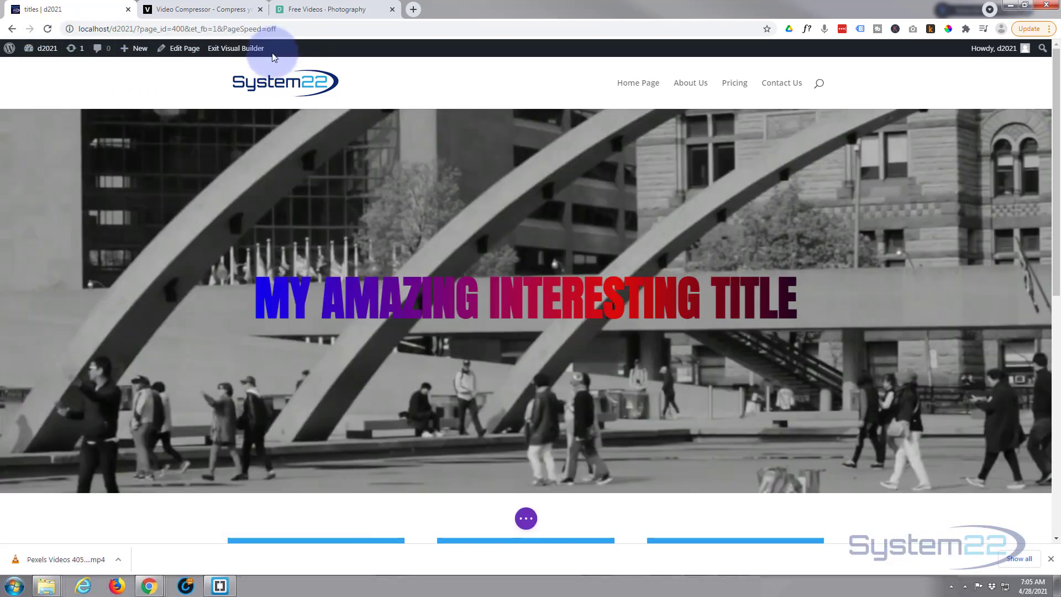
pyautogui.moveTo(28, 138)
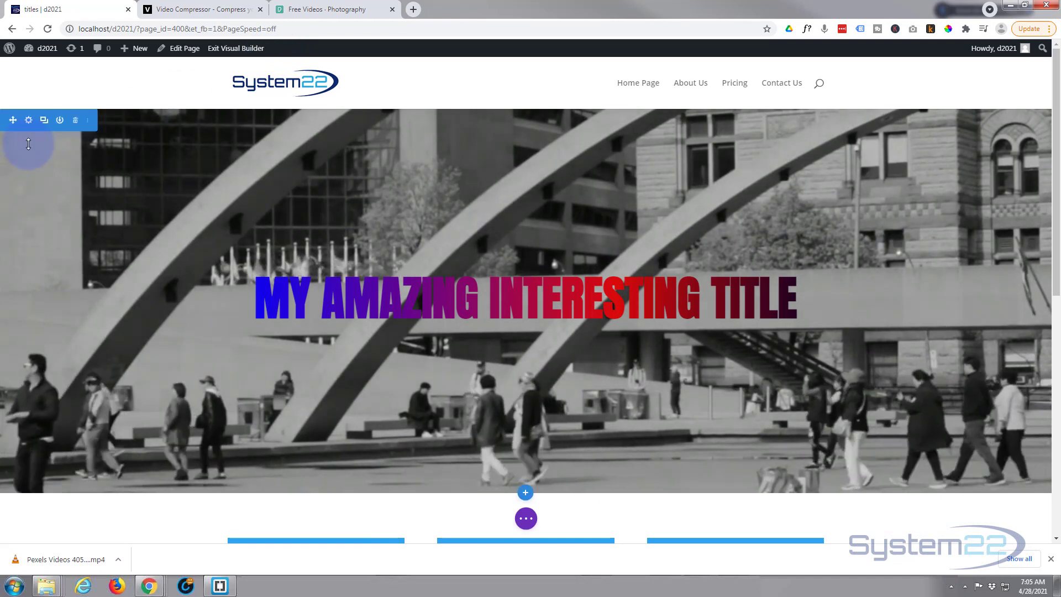
pyautogui.click(28, 120)
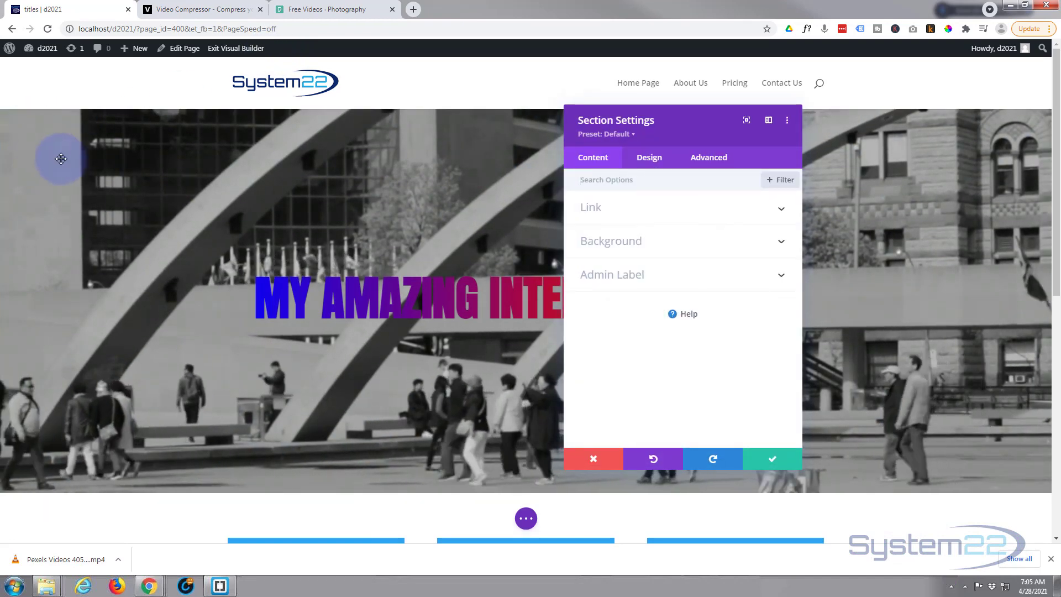
pyautogui.click(664, 254)
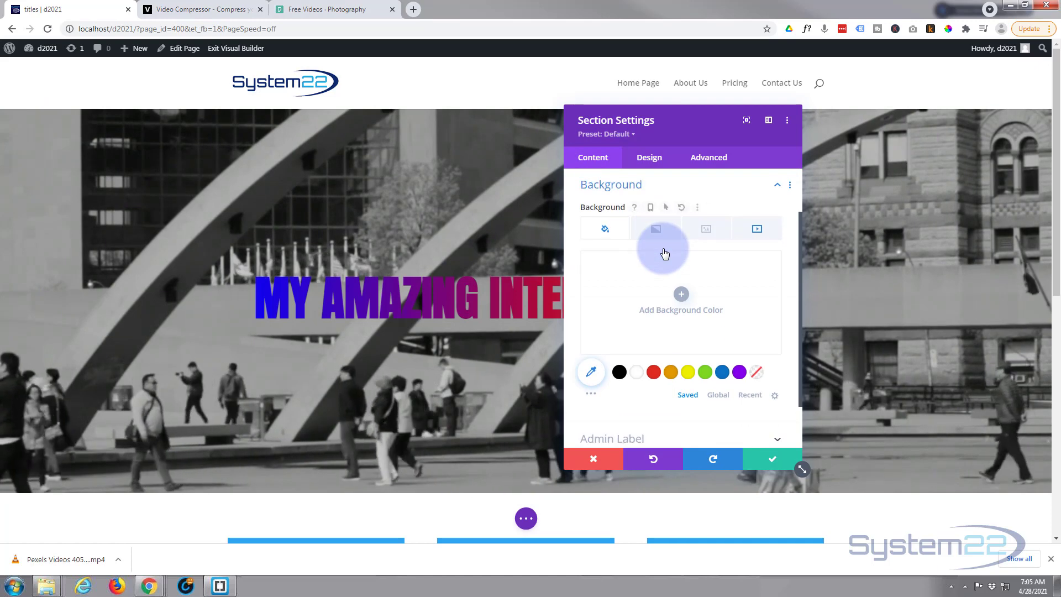
pyautogui.click(757, 229)
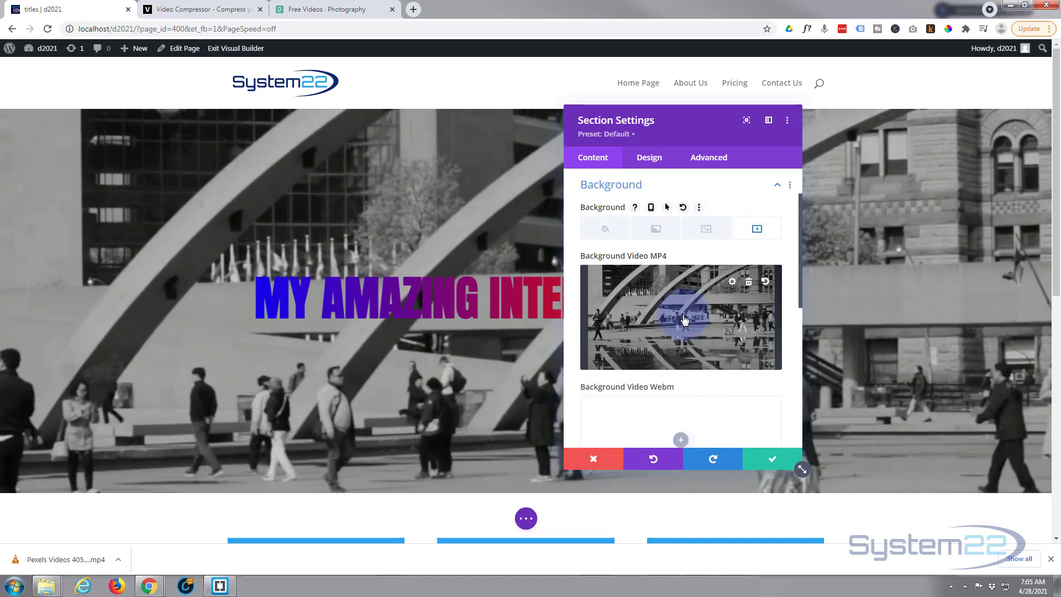
# Step: Examine the attachment details of Pexels-Videos-4059-1.mp4 in the media library, then leave the section settings without saving
pyautogui.click(685, 315)
pyautogui.click(421, 182)
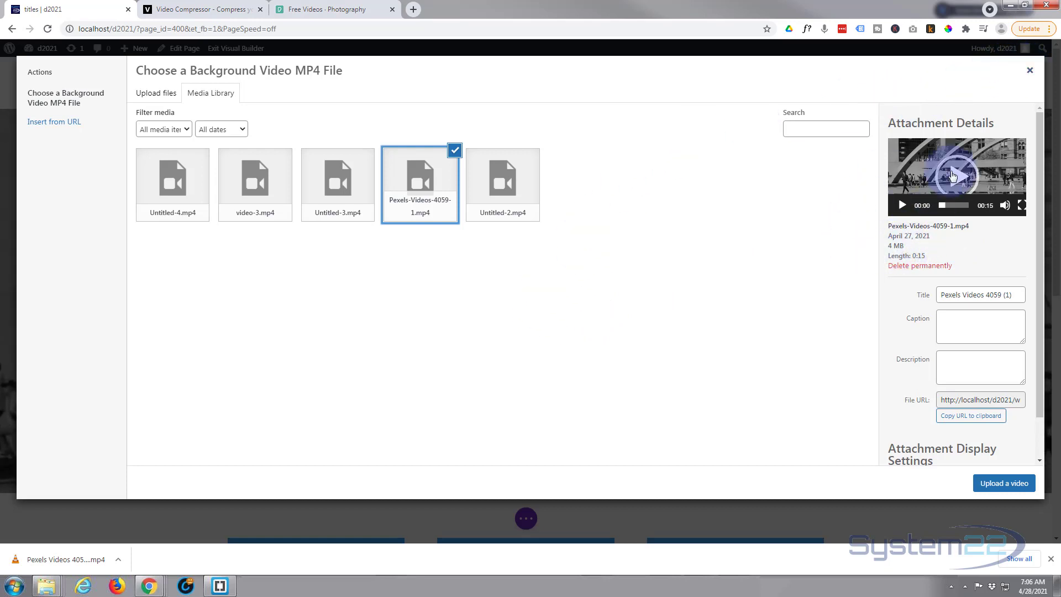
pyautogui.click(1030, 71)
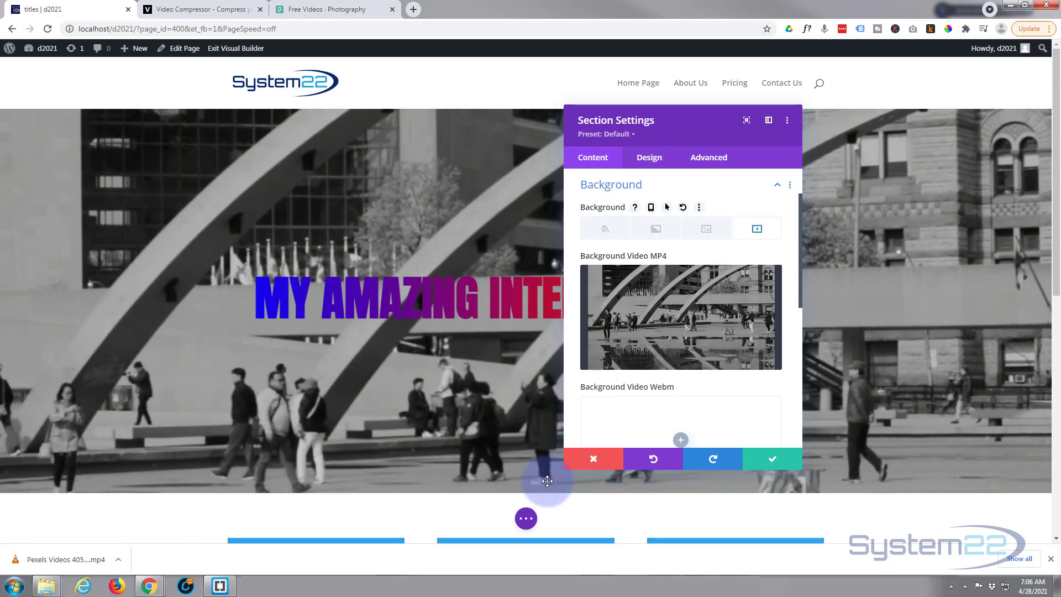
pyautogui.click(595, 459)
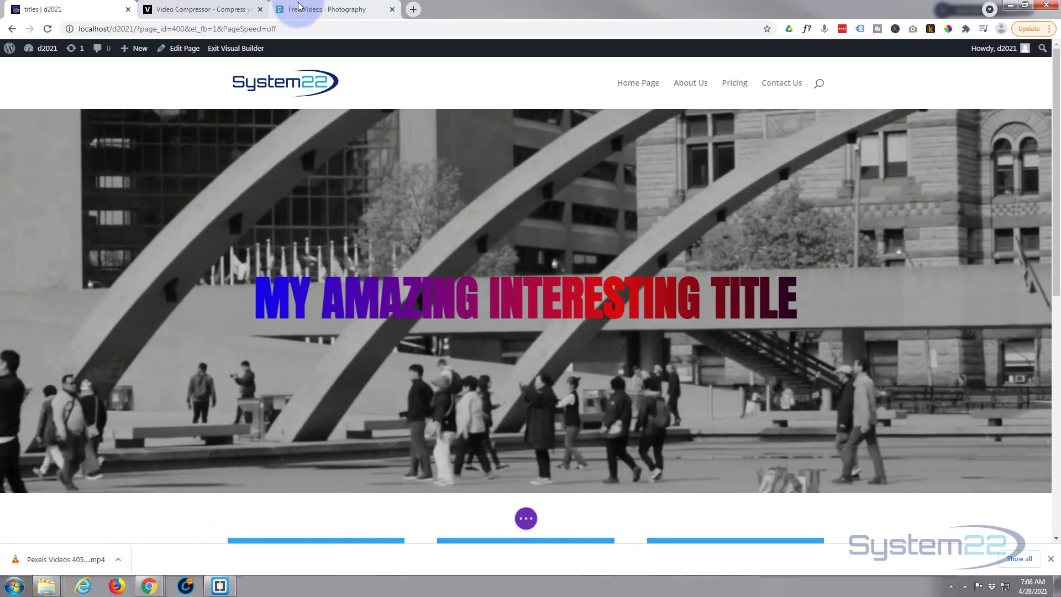
# Step: Load the downloaded Pexels Videos 4059 (2).mp4 into the VEED video compressor
pyautogui.click(182, 8)
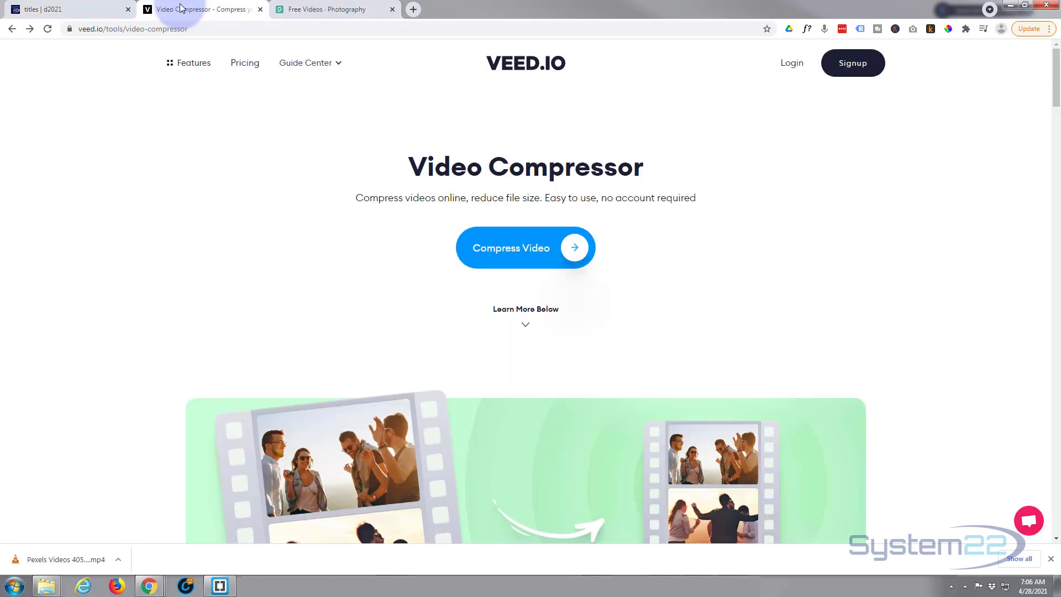
pyautogui.click(507, 259)
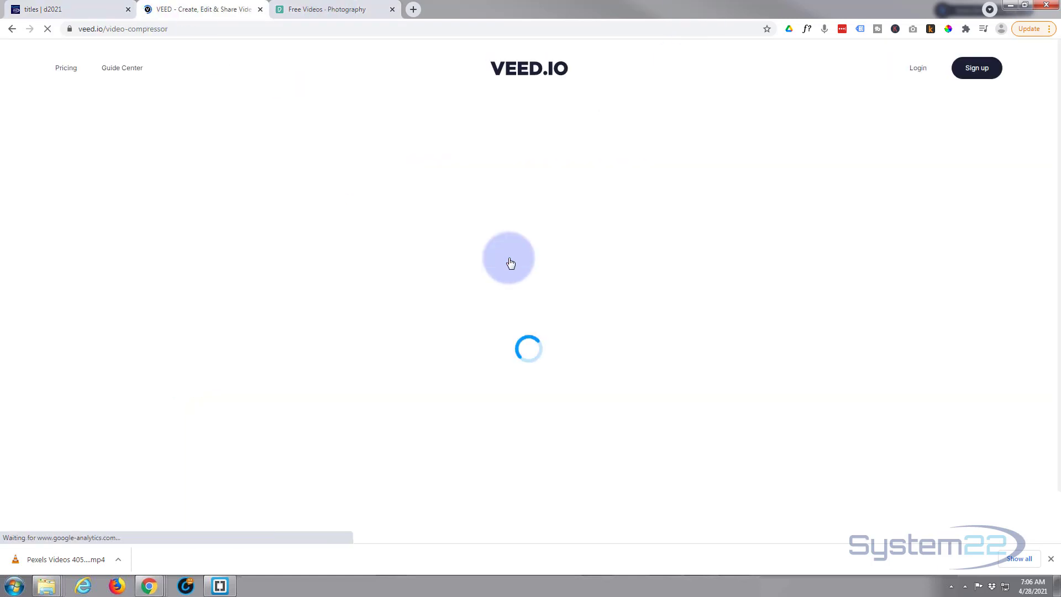
pyautogui.moveTo(47, 560); pyautogui.dragTo(545, 254)
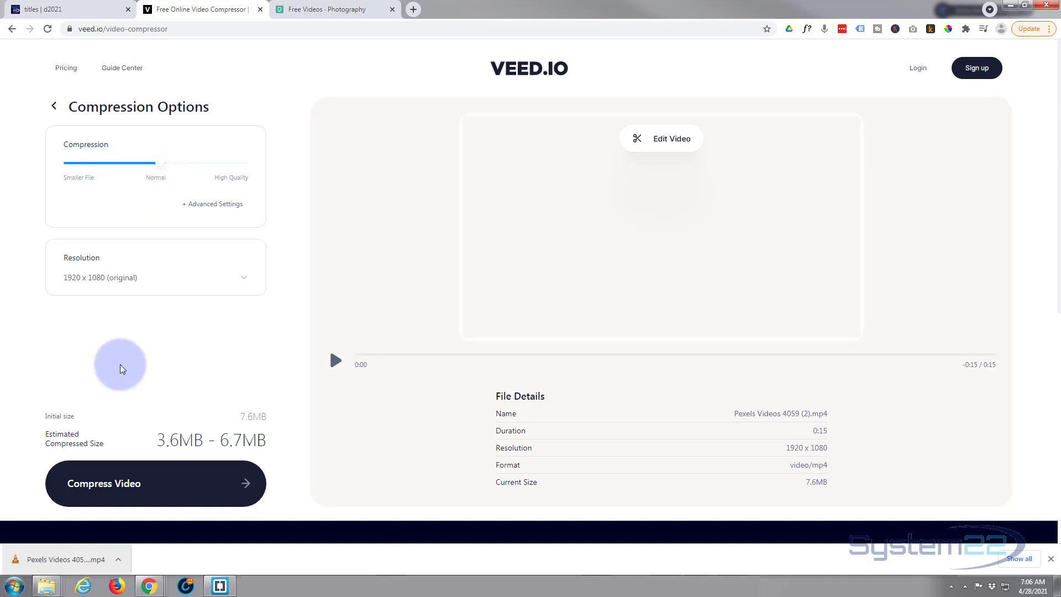
# Step: Compress the video at a setting between Smaller File and Normal, keeping 1920 x 1080, and download the result
pyautogui.moveTo(159, 168); pyautogui.dragTo(109, 172)
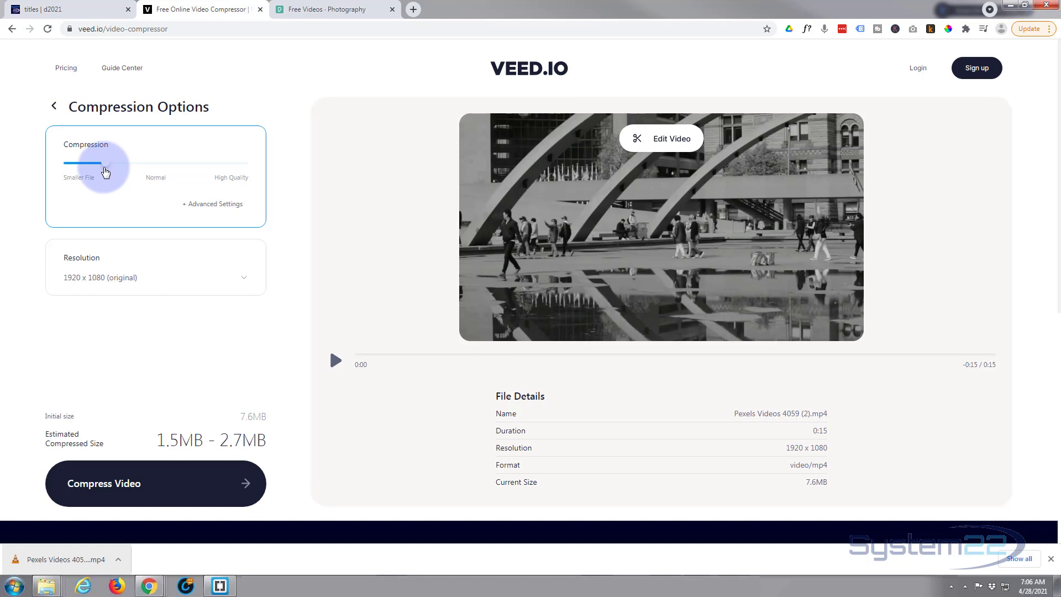
pyautogui.click(139, 490)
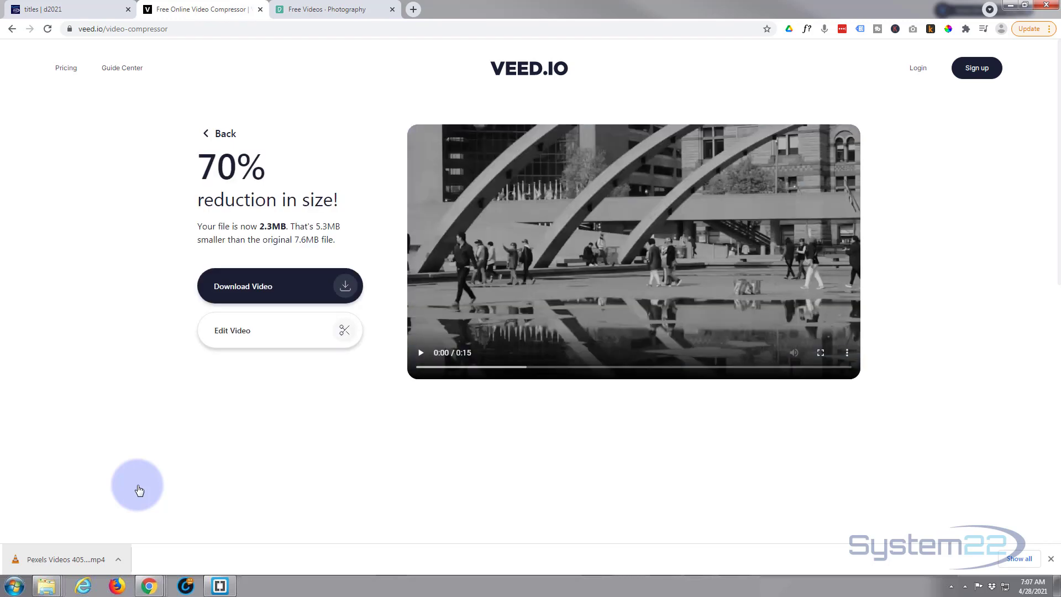
pyautogui.click(260, 286)
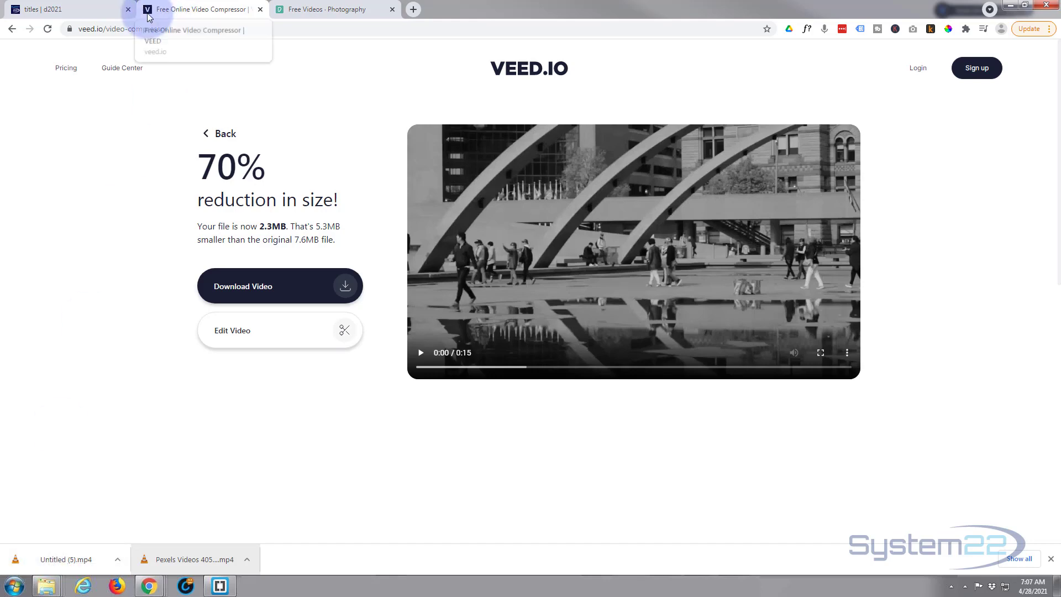
# Step: Upload the compressed Untitled (5).mp4 to the media library and set it as the hero section's MP4 background video
pyautogui.click(78, 10)
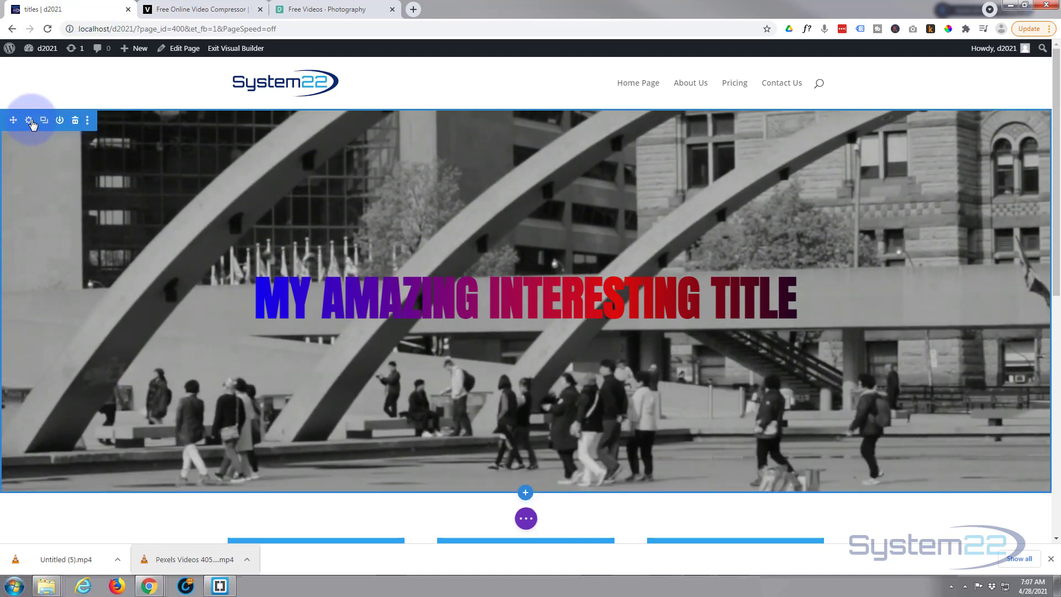
pyautogui.click(28, 120)
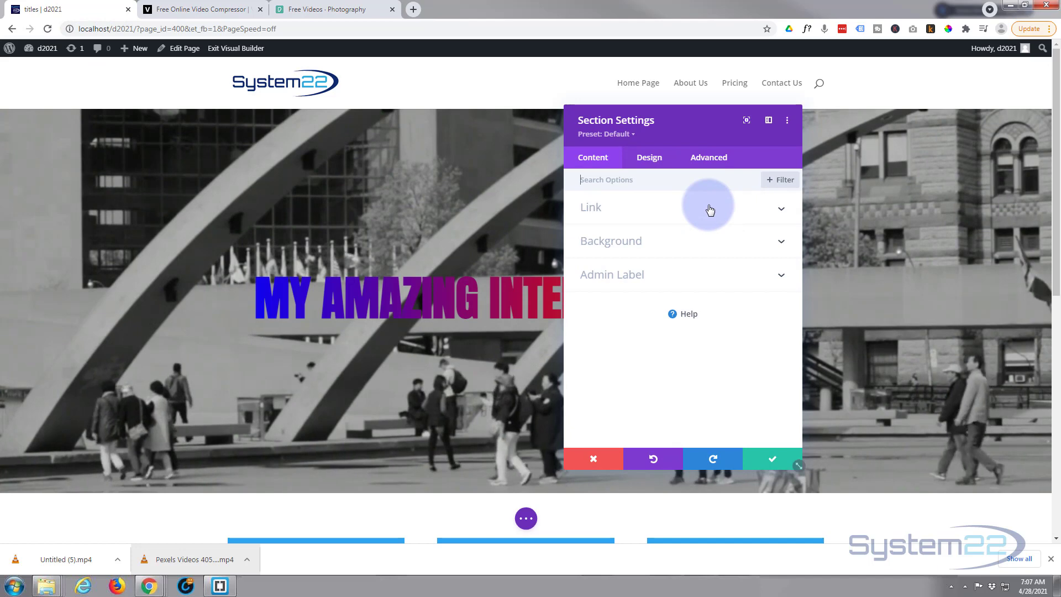
pyautogui.click(718, 244)
pyautogui.click(755, 228)
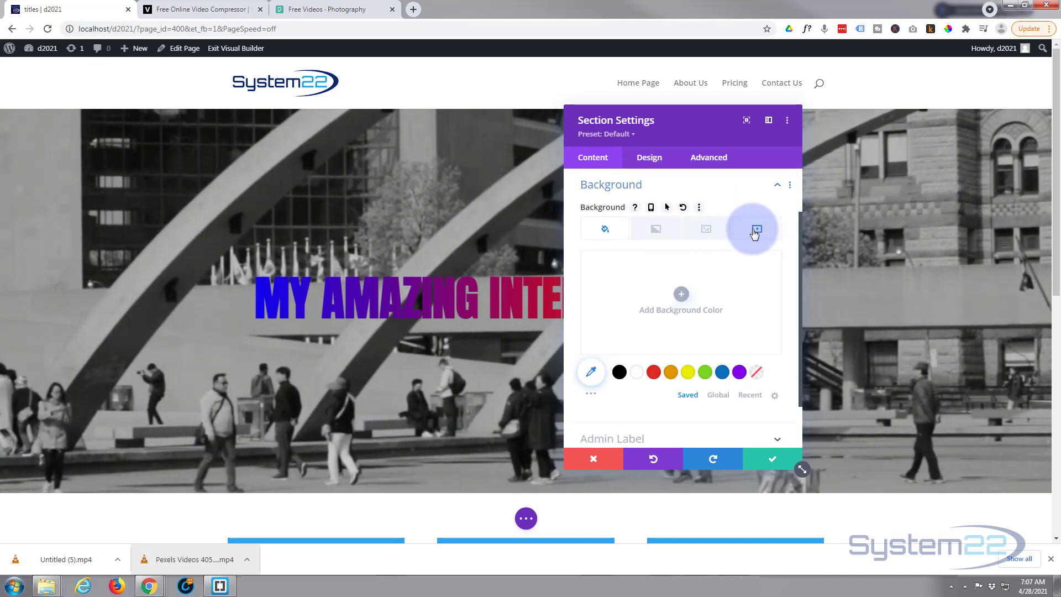
pyautogui.click(679, 325)
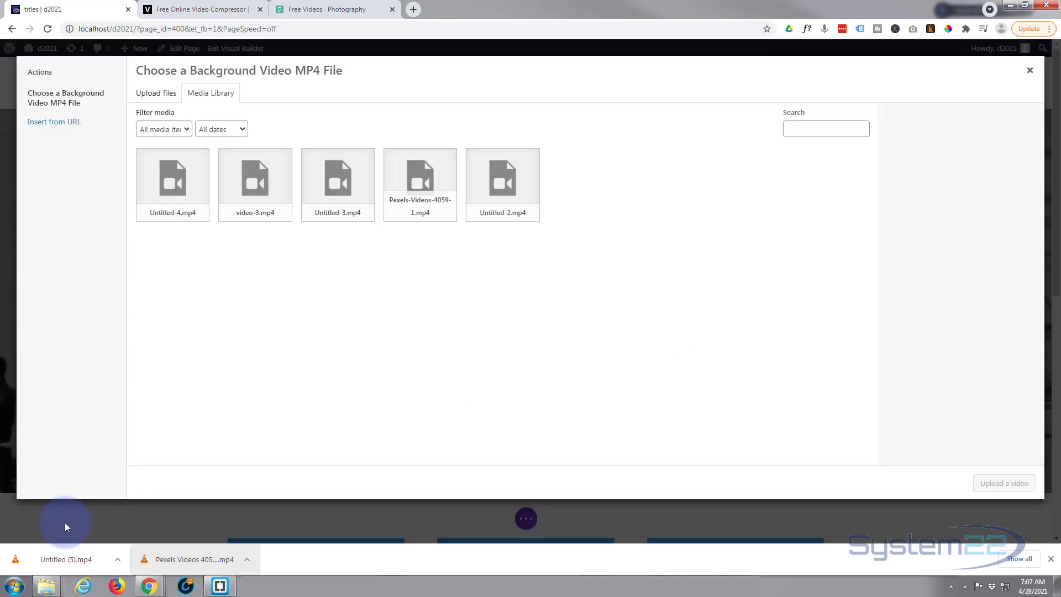
pyautogui.moveTo(59, 565); pyautogui.dragTo(627, 183)
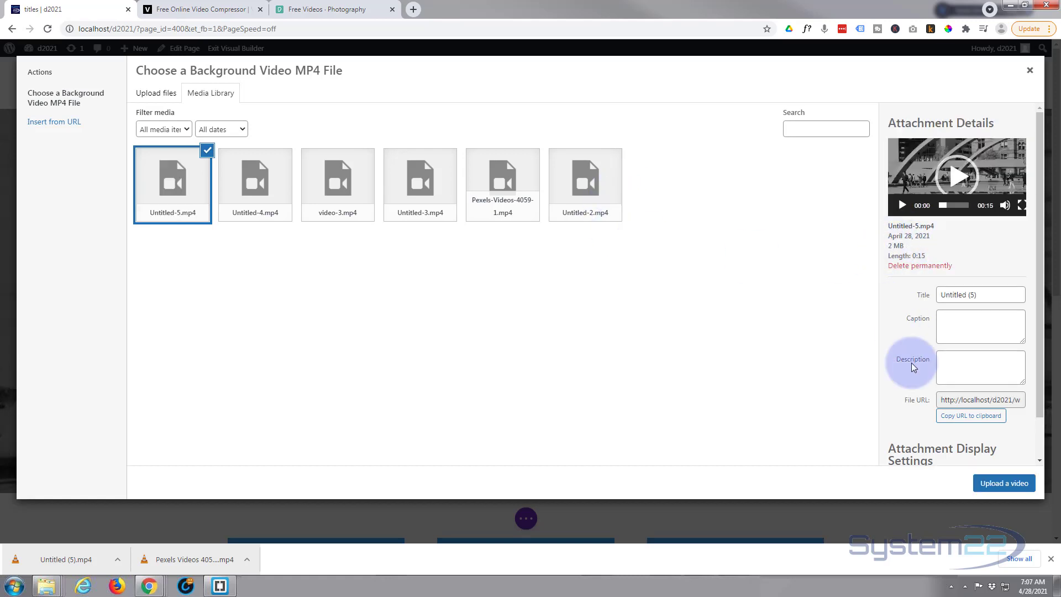
pyautogui.click(998, 485)
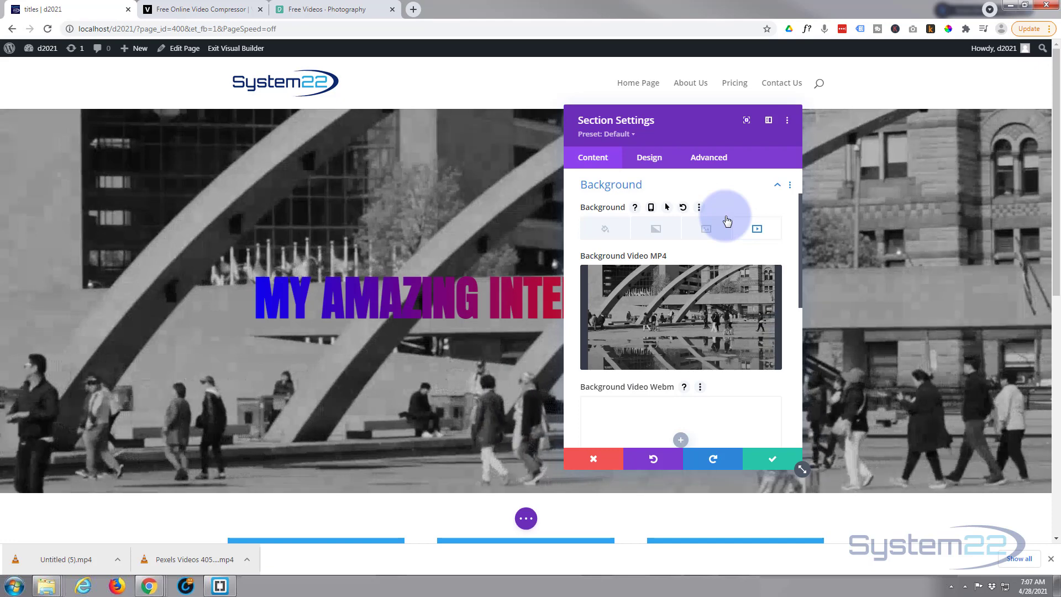
# Step: Check the background video's dimensions and pause options, and save the section settings
pyautogui.scroll(-3, 726, 221)
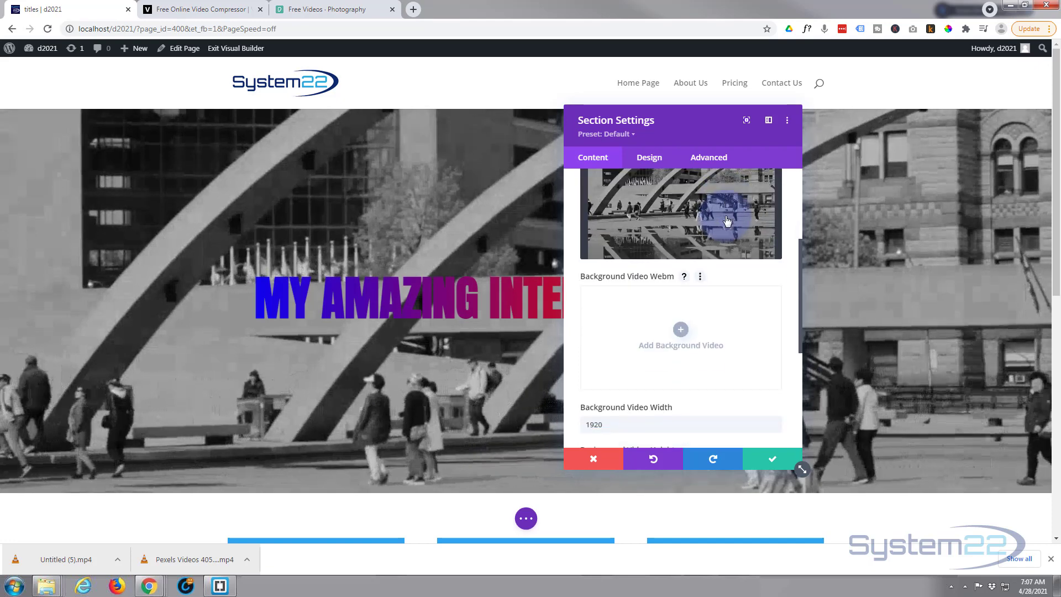
pyautogui.scroll(-2, 727, 221)
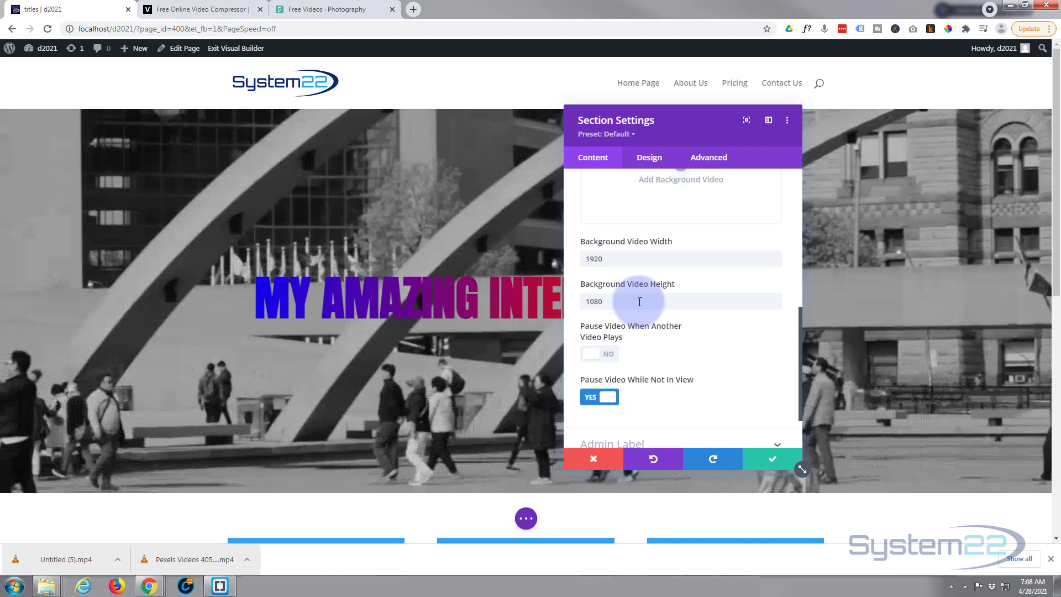
pyautogui.click(784, 459)
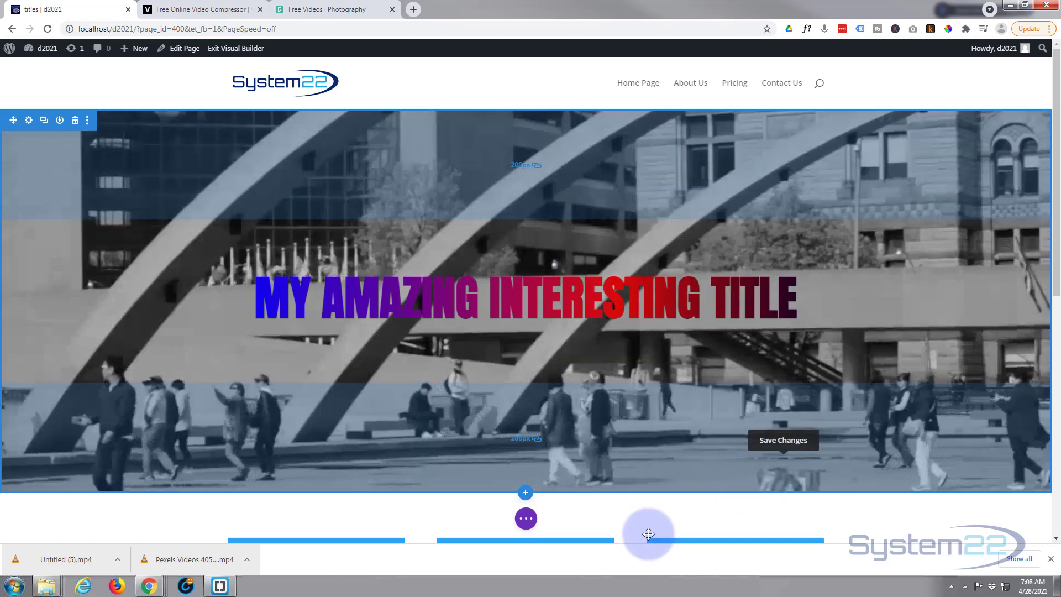
# Step: Search Pexels for "colorful" videos and download the clip of multicolored bubbles on a dark blue background
pyautogui.moveTo(649, 522)
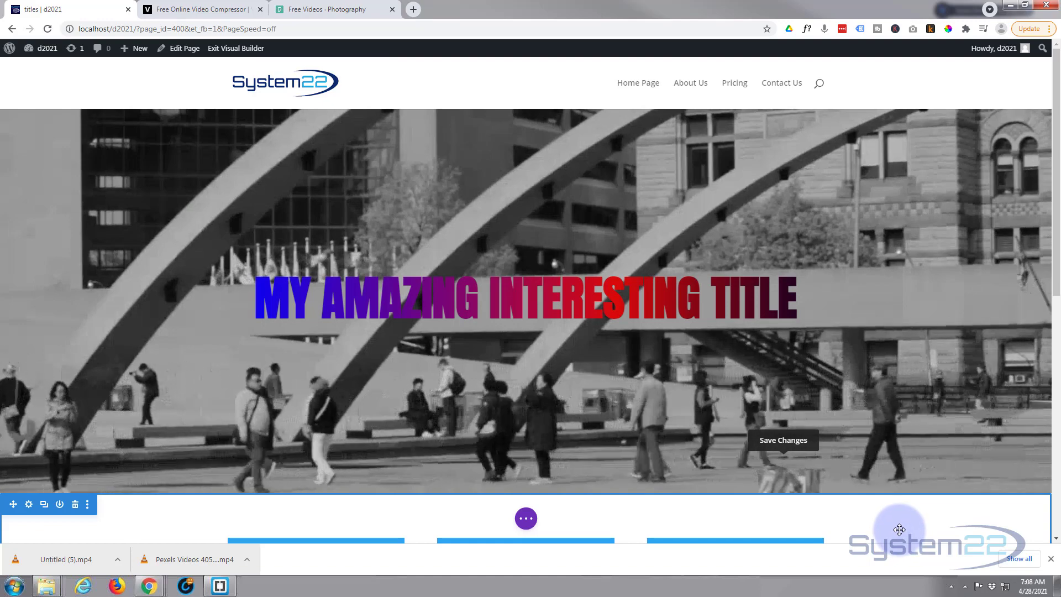
pyautogui.click(330, 11)
pyautogui.scroll(15, 491, 260)
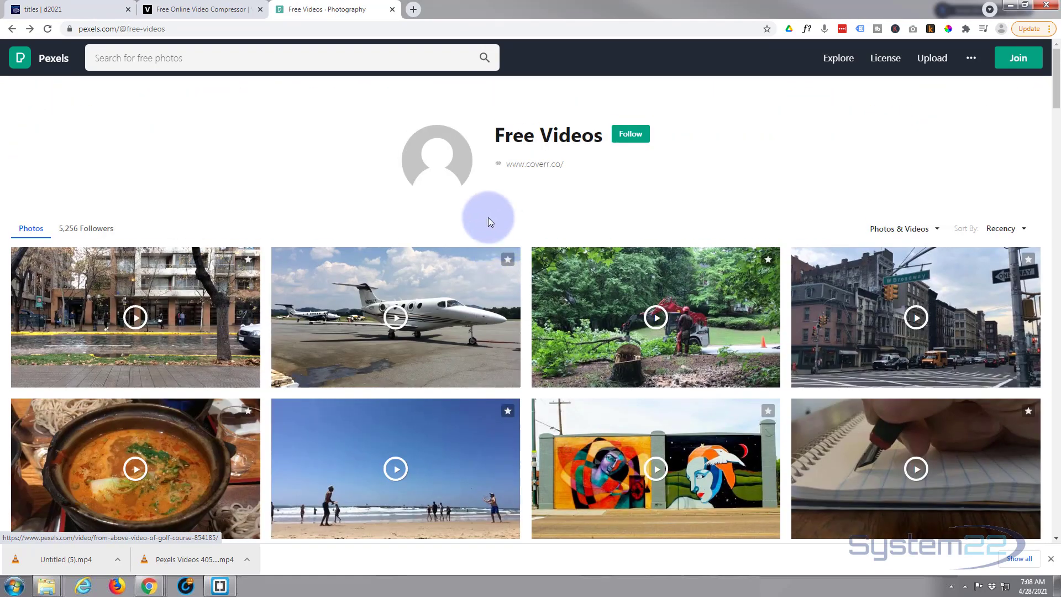
pyautogui.click(184, 52)
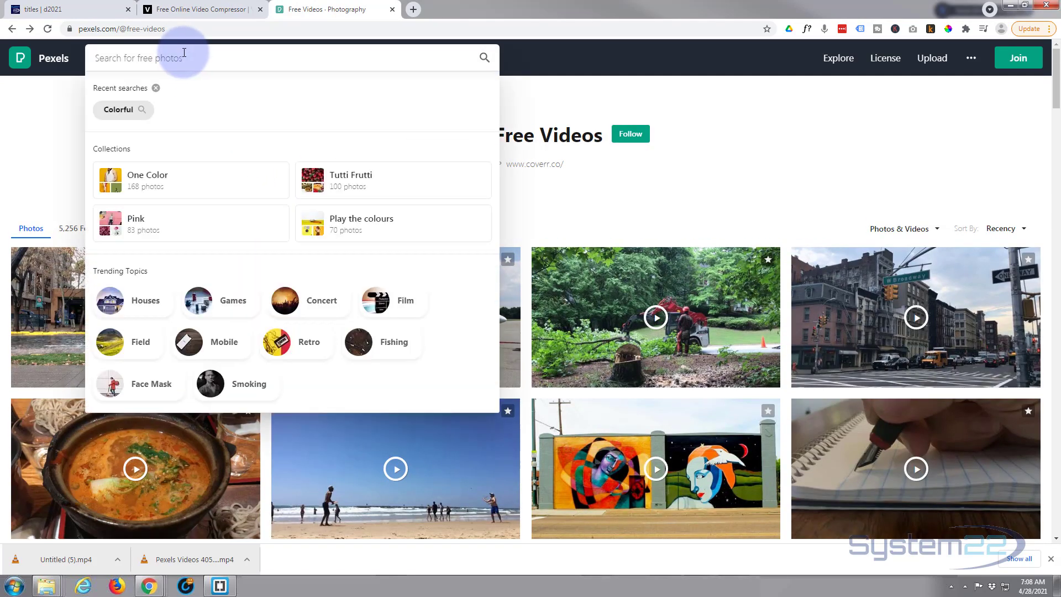
pyautogui.write('colorful')
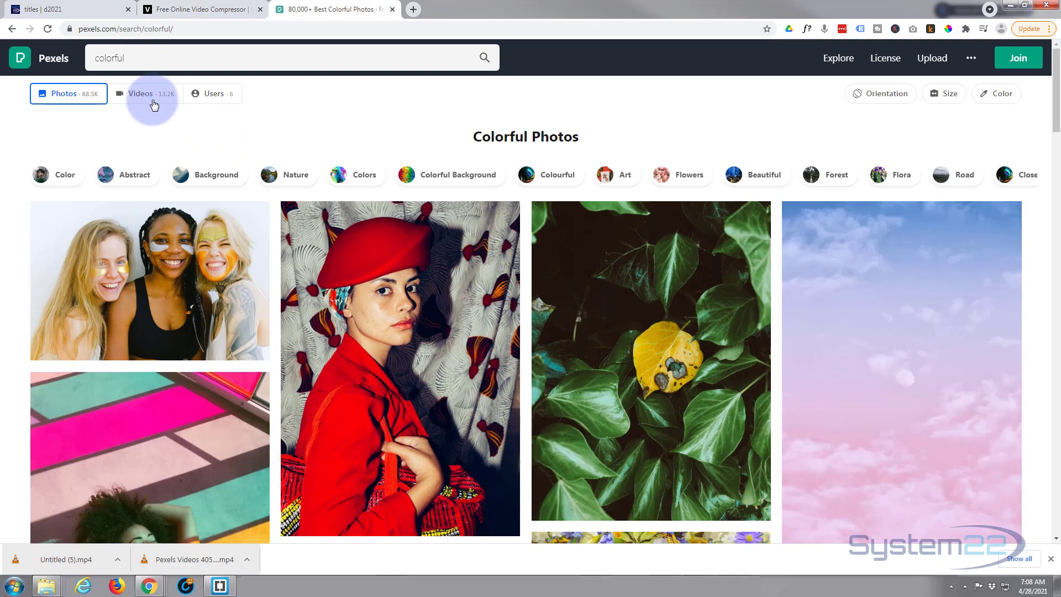
pyautogui.click(153, 104)
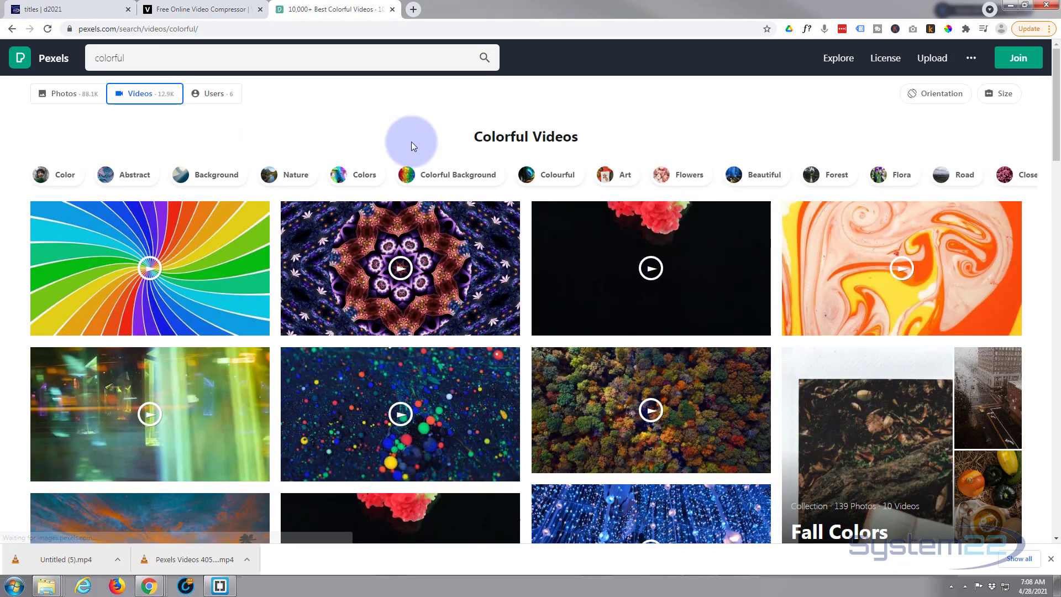
pyautogui.scroll(-2, 412, 146)
pyautogui.scroll(-1, 412, 146)
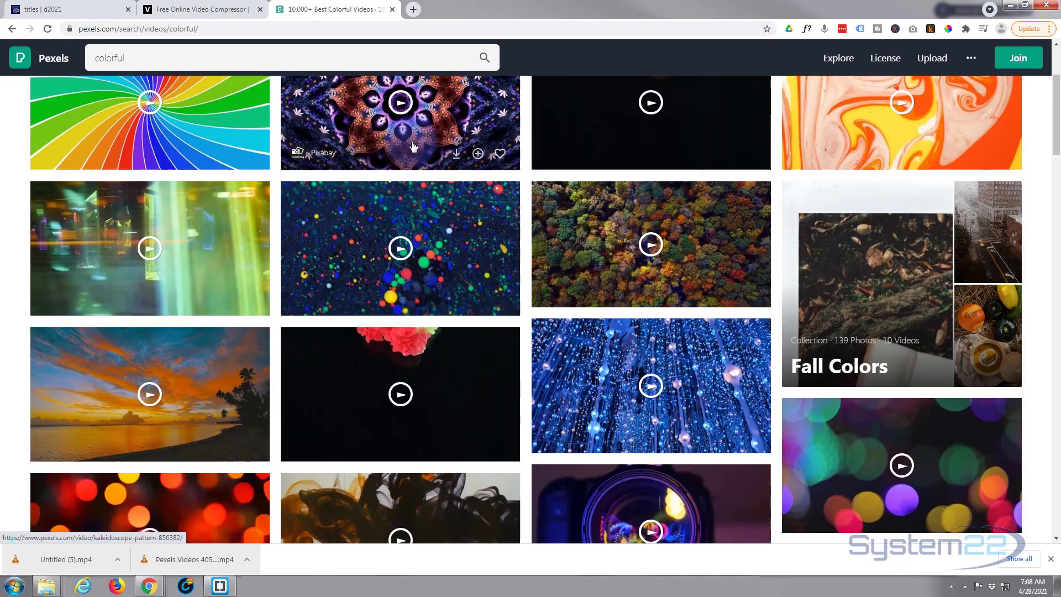
pyautogui.click(462, 306)
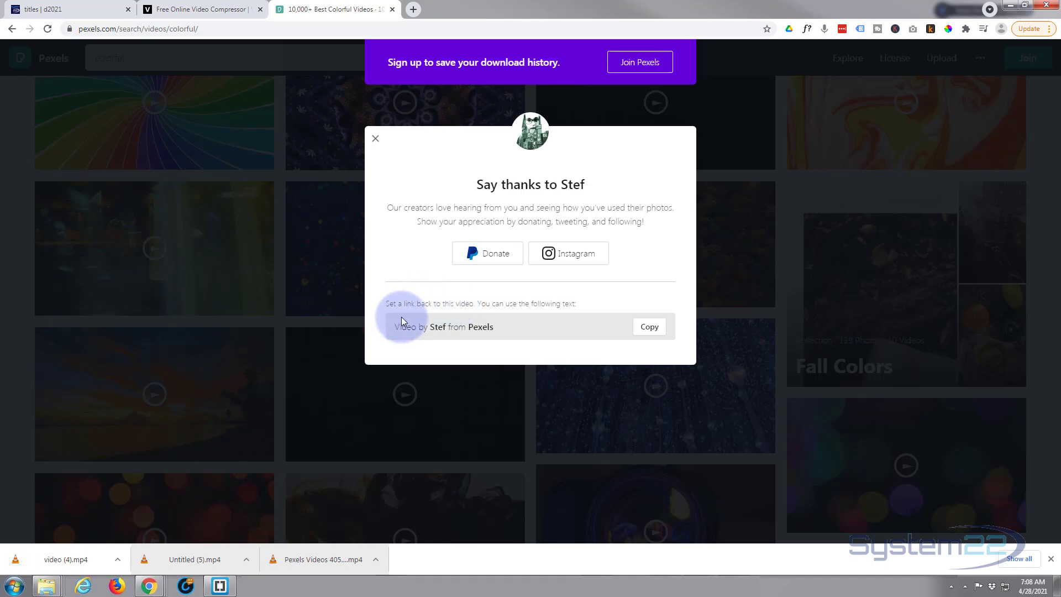
pyautogui.click(183, 278)
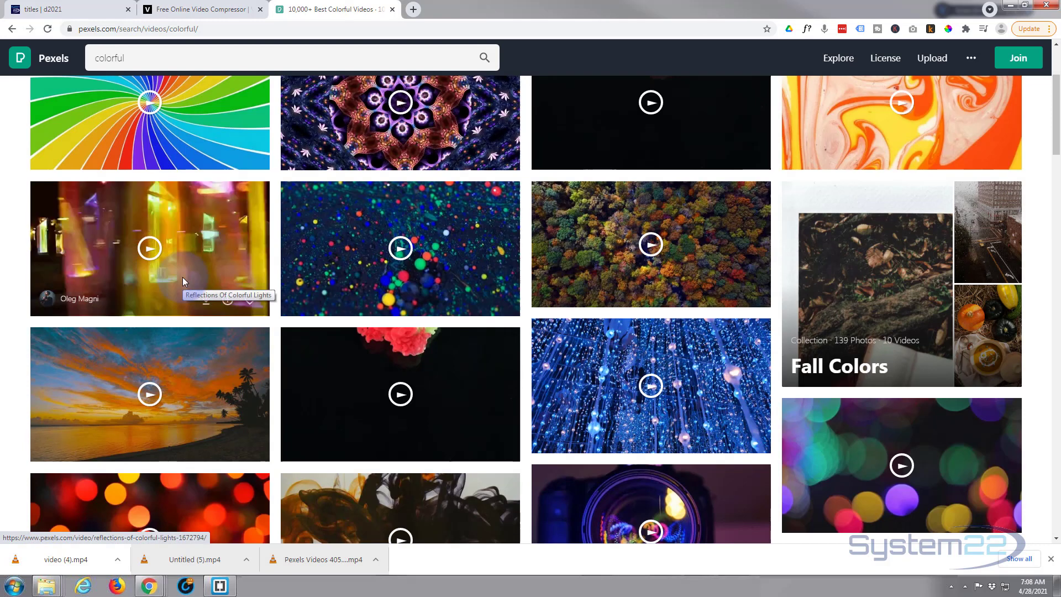
# Step: Replace the hero section's MP4 background video with the uncompressed video (4).mp4 uploaded to the media library, and save the section settings
pyautogui.click(80, 12)
pyautogui.moveTo(29, 126)
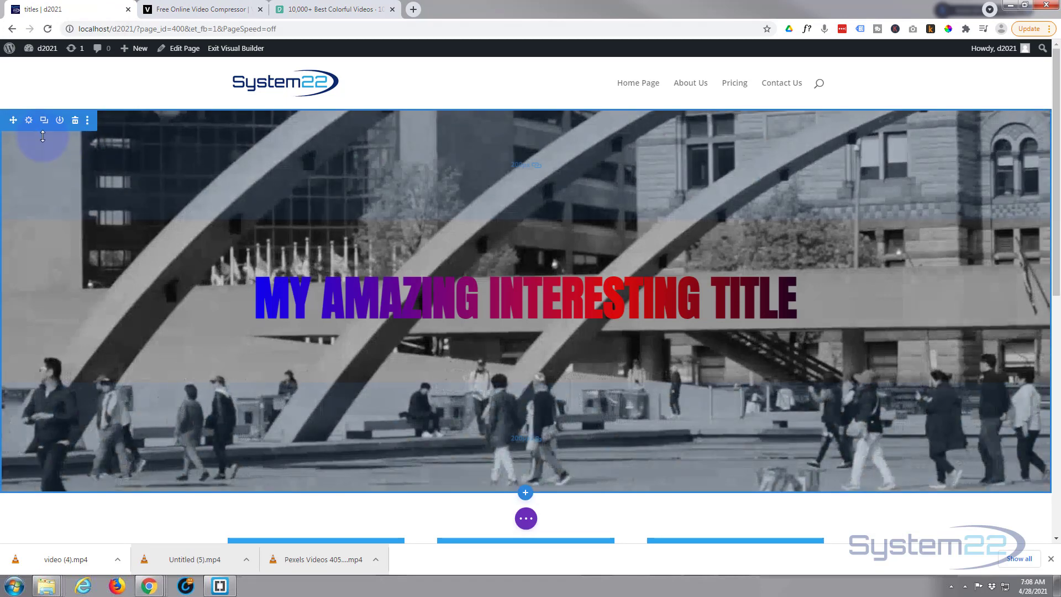
pyautogui.click(28, 123)
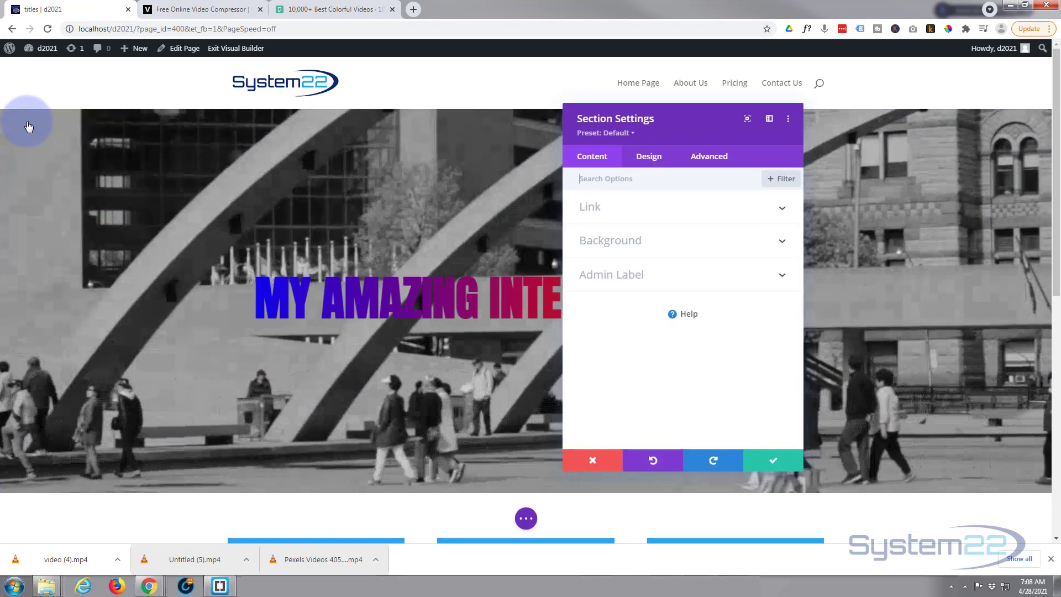
pyautogui.click(658, 243)
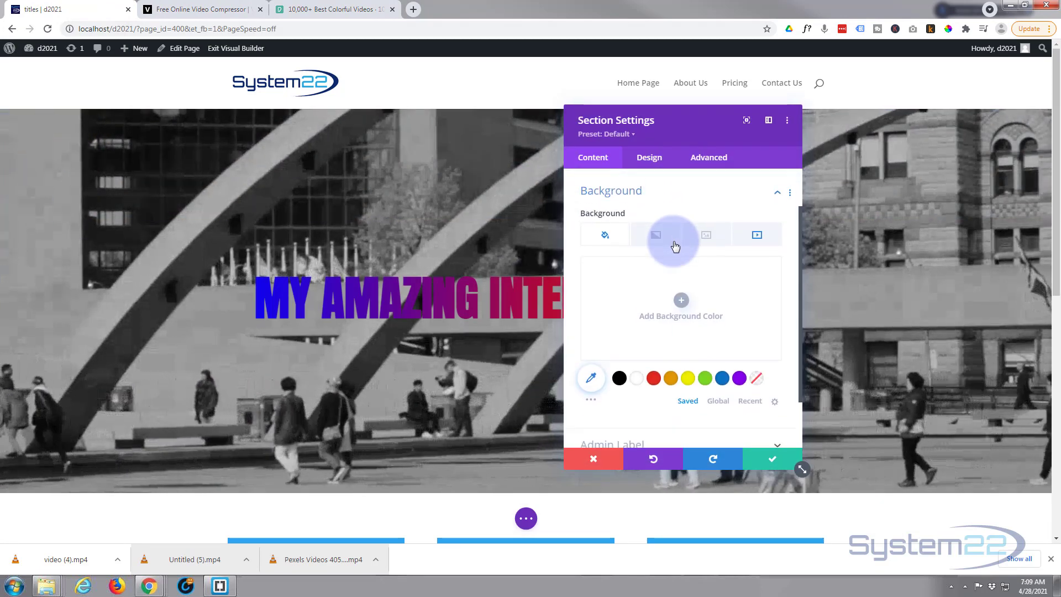
pyautogui.click(746, 235)
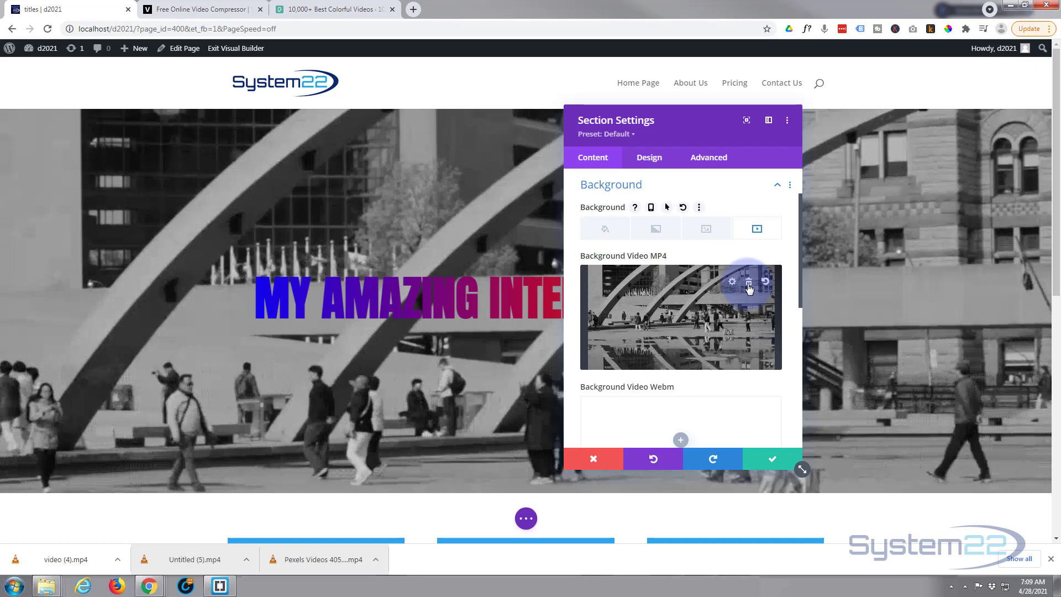
pyautogui.click(749, 283)
pyautogui.click(680, 310)
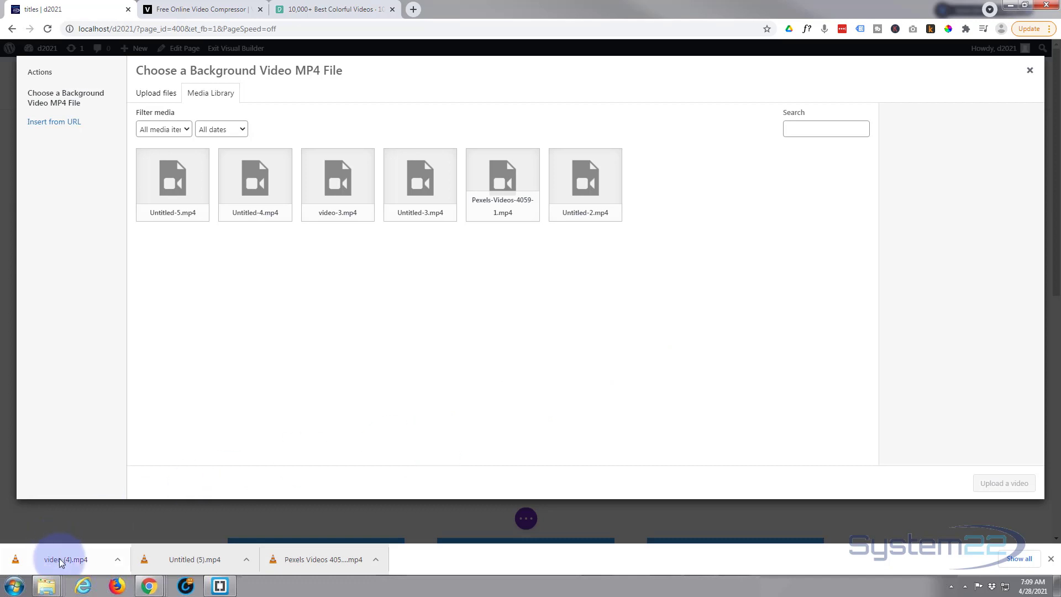
pyautogui.moveTo(58, 558); pyautogui.dragTo(596, 220)
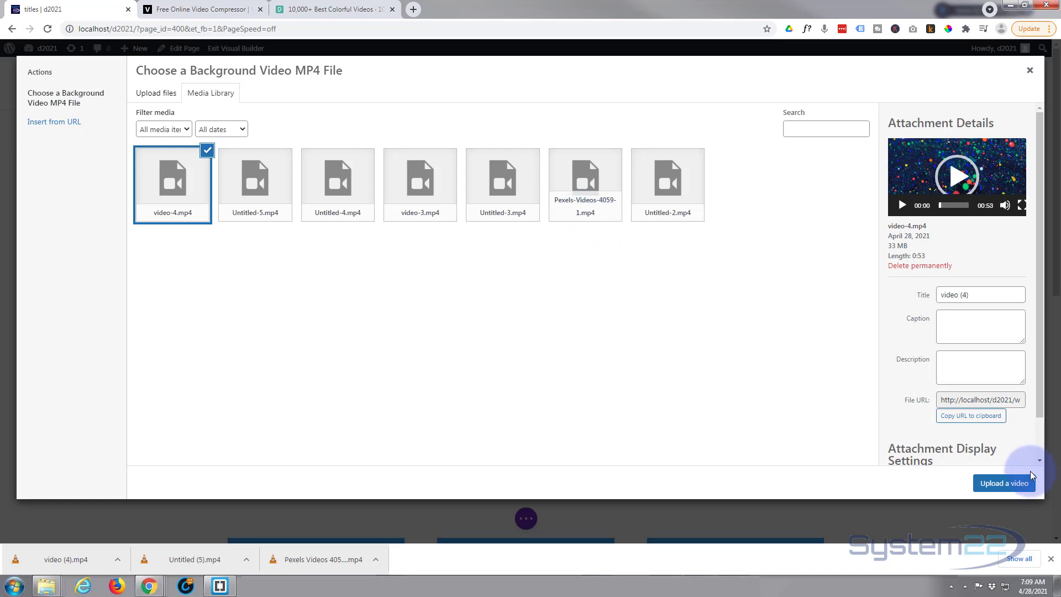
pyautogui.click(1018, 489)
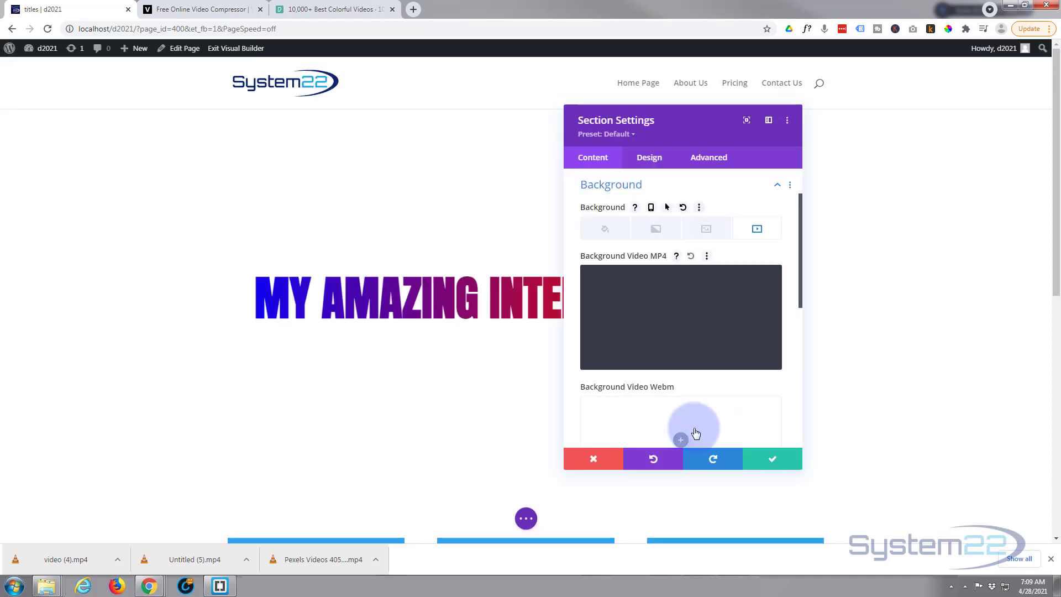
pyautogui.click(776, 459)
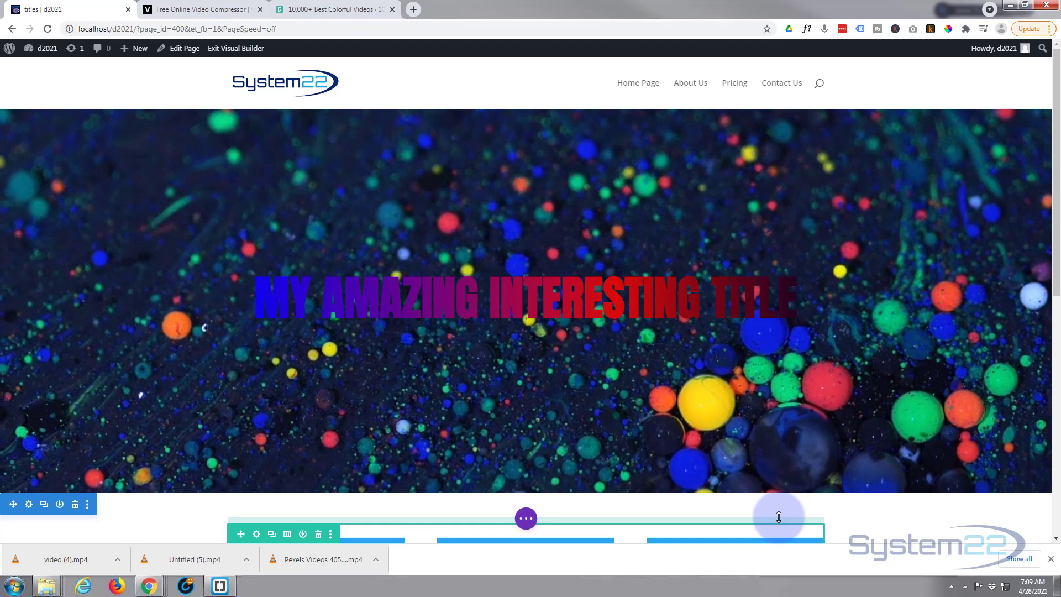
# Step: Load the downloaded video (4).mp4 into the VEED video compressor
pyautogui.click(218, 10)
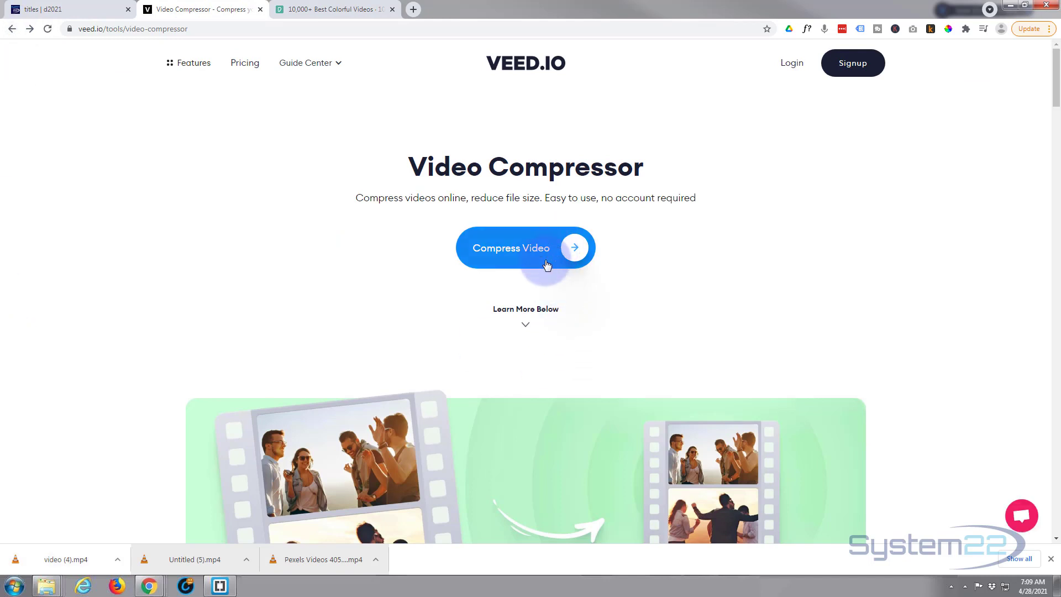
pyautogui.click(531, 262)
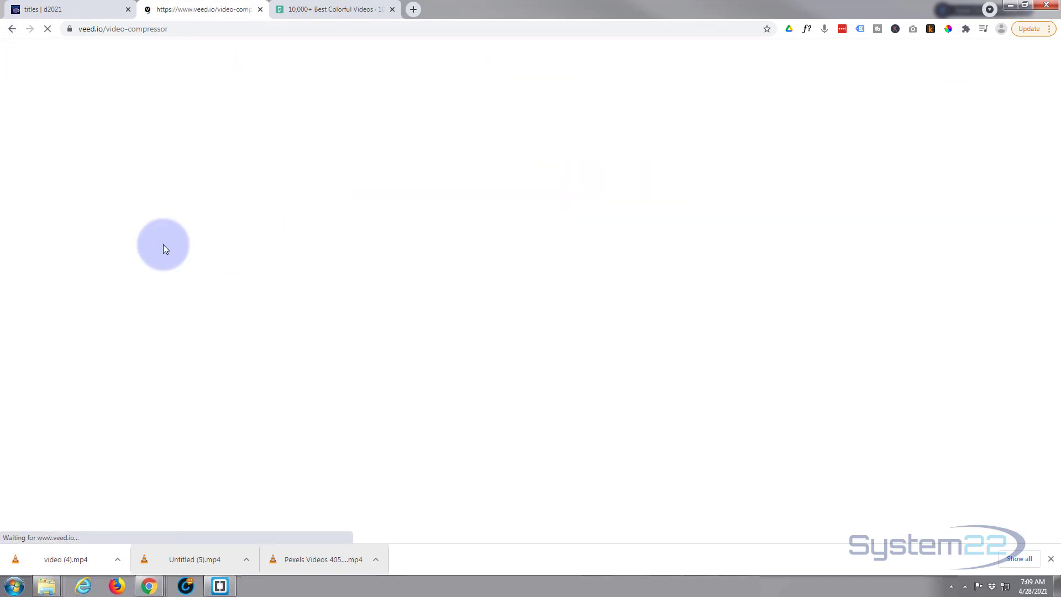
pyautogui.moveTo(57, 560); pyautogui.dragTo(496, 225)
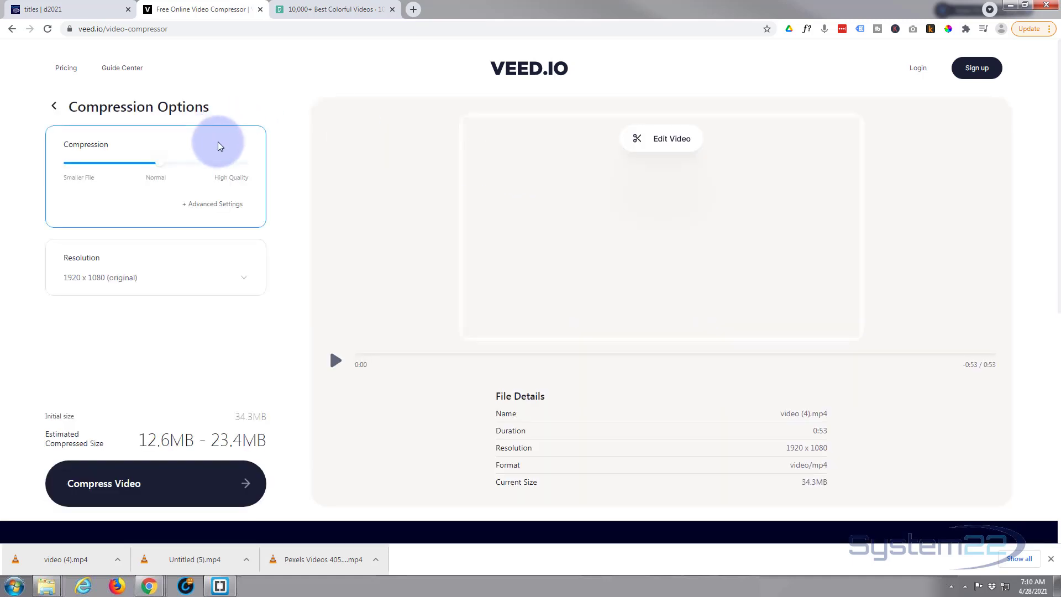
# Step: Compress the bubbles video between Smaller File and Normal at 1920 x 1080 and download the result
pyautogui.moveTo(159, 168); pyautogui.dragTo(106, 169)
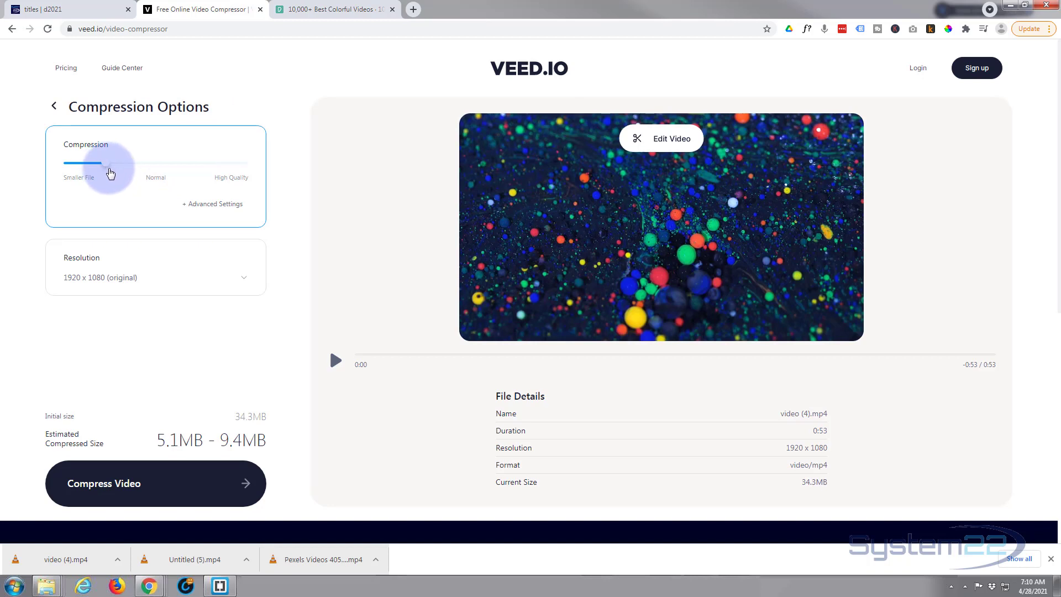
pyautogui.click(133, 484)
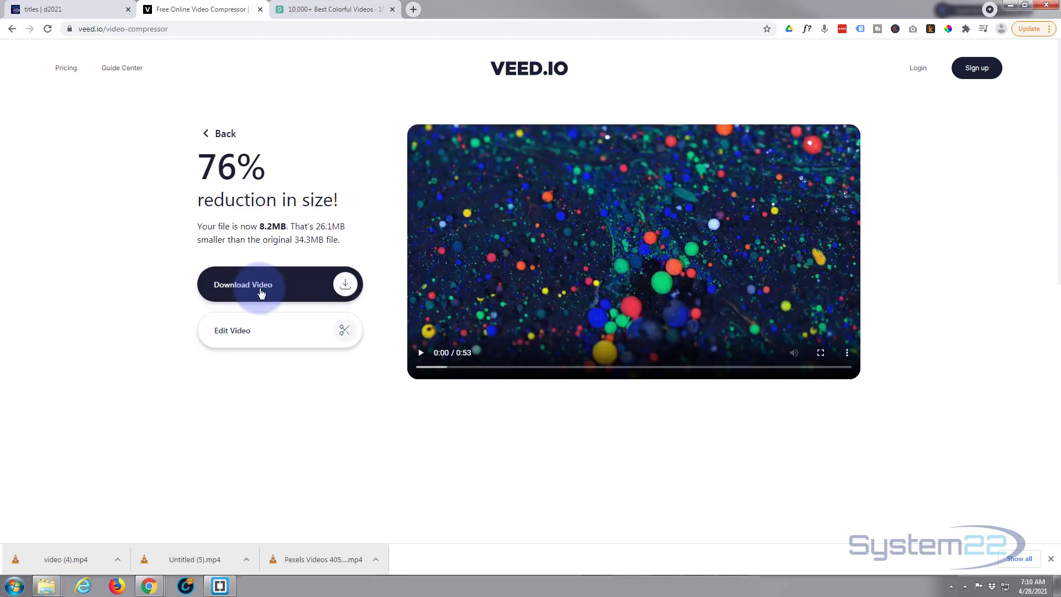
pyautogui.click(261, 292)
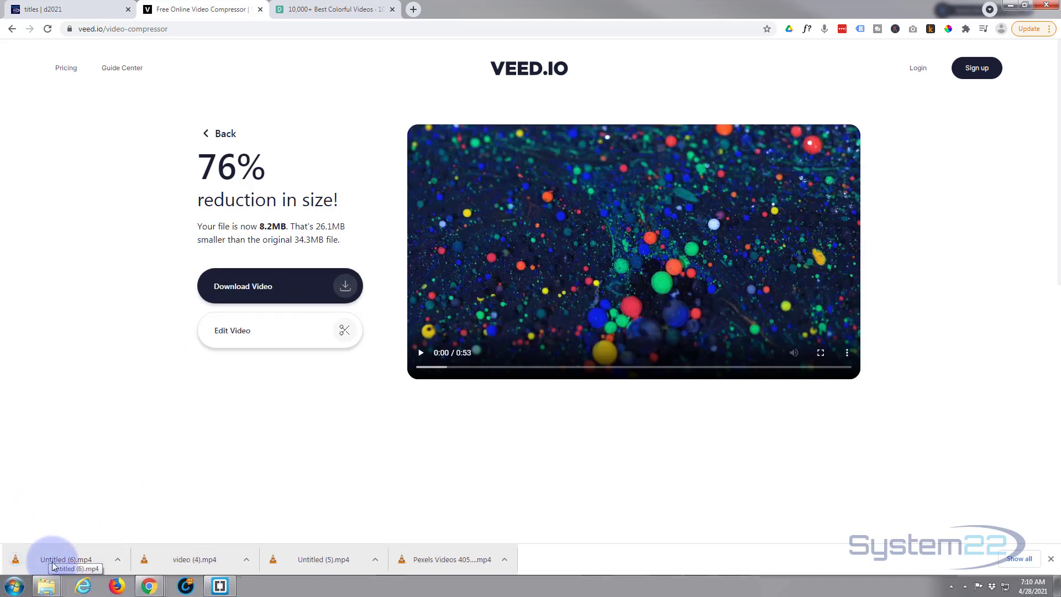
# Step: Replace the hero section's MP4 background video with the compressed Untitled (6).mp4 uploaded to the media library, and save the section settings
pyautogui.click(39, 10)
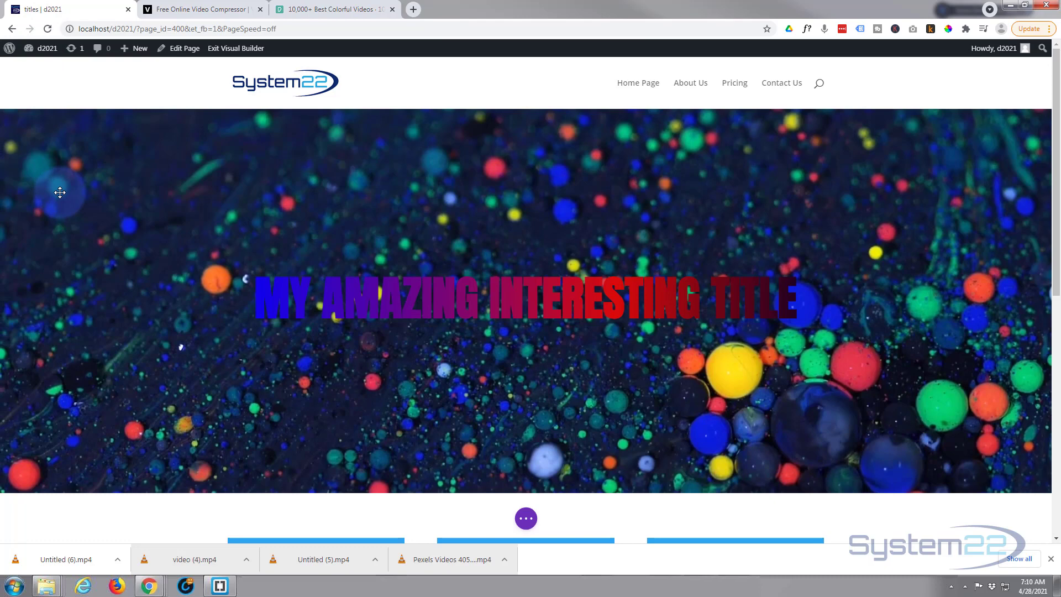
pyautogui.moveTo(69, 152)
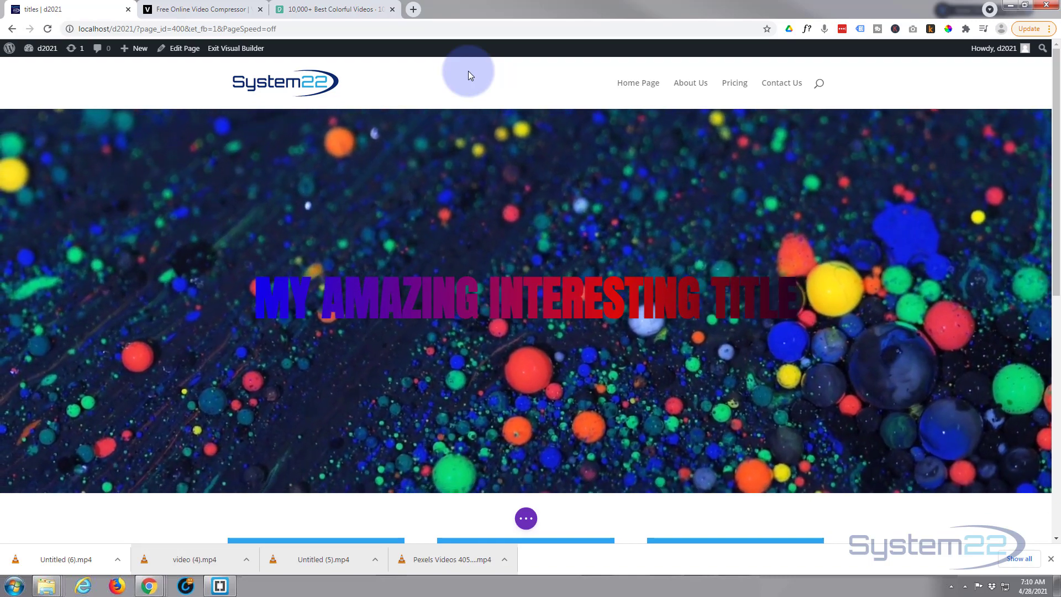
pyautogui.moveTo(28, 136)
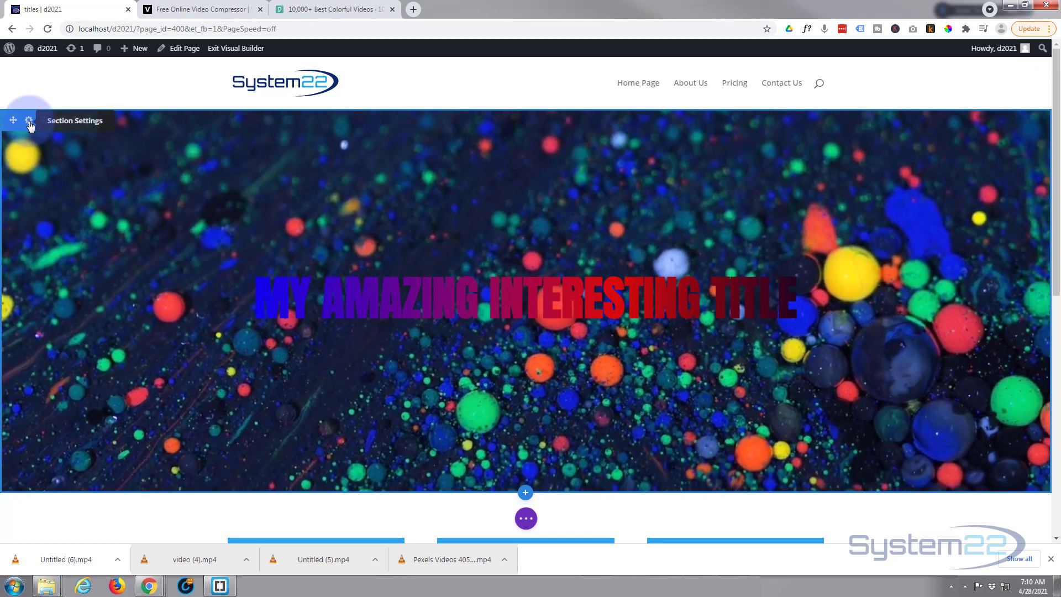
pyautogui.click(30, 121)
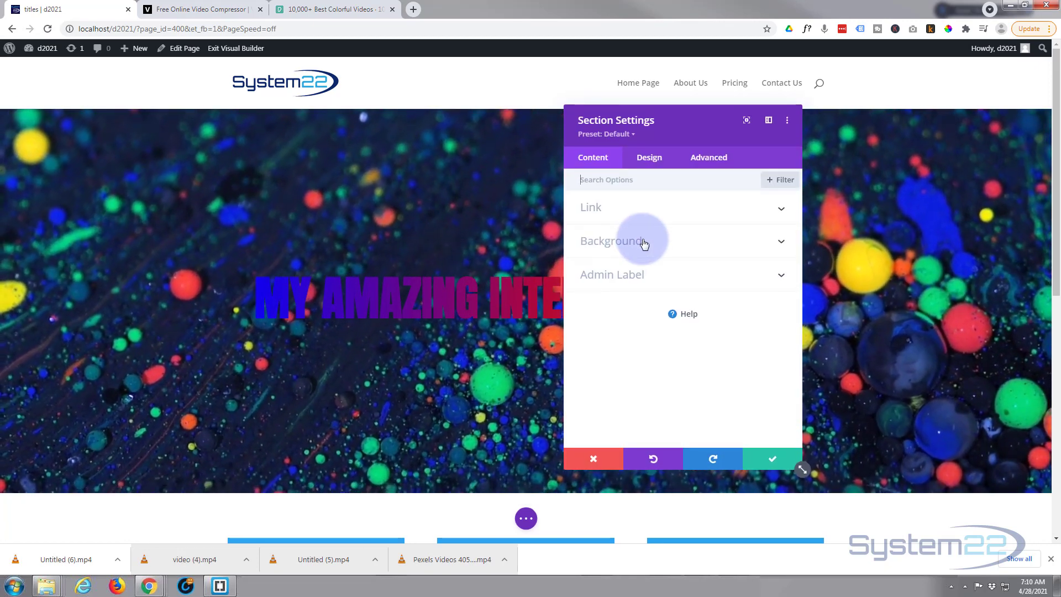
pyautogui.click(645, 240)
pyautogui.click(762, 239)
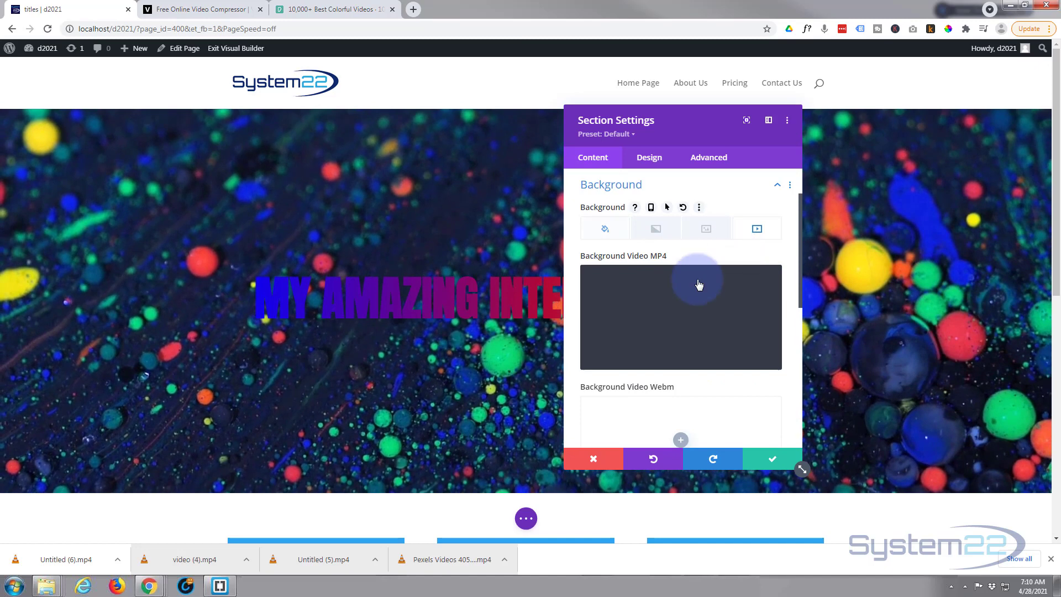
pyautogui.click(681, 309)
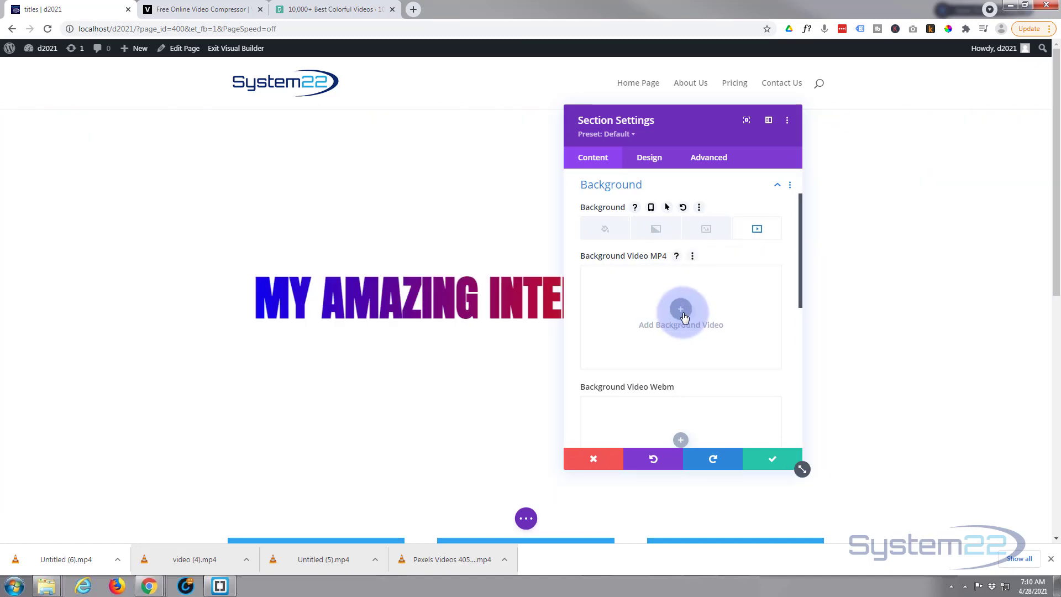
pyautogui.moveTo(61, 565); pyautogui.dragTo(227, 284)
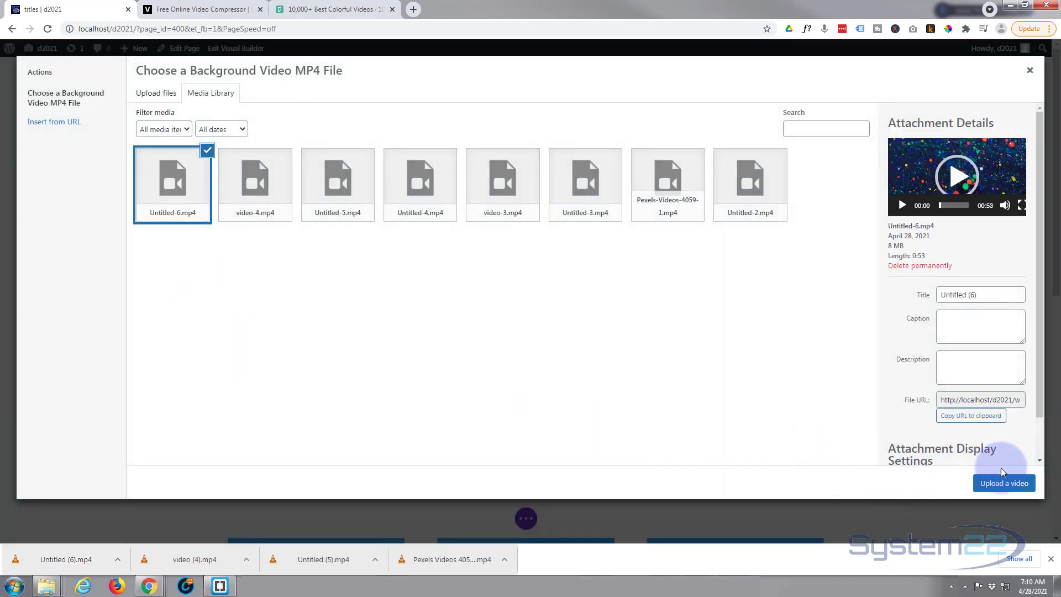
pyautogui.click(1004, 484)
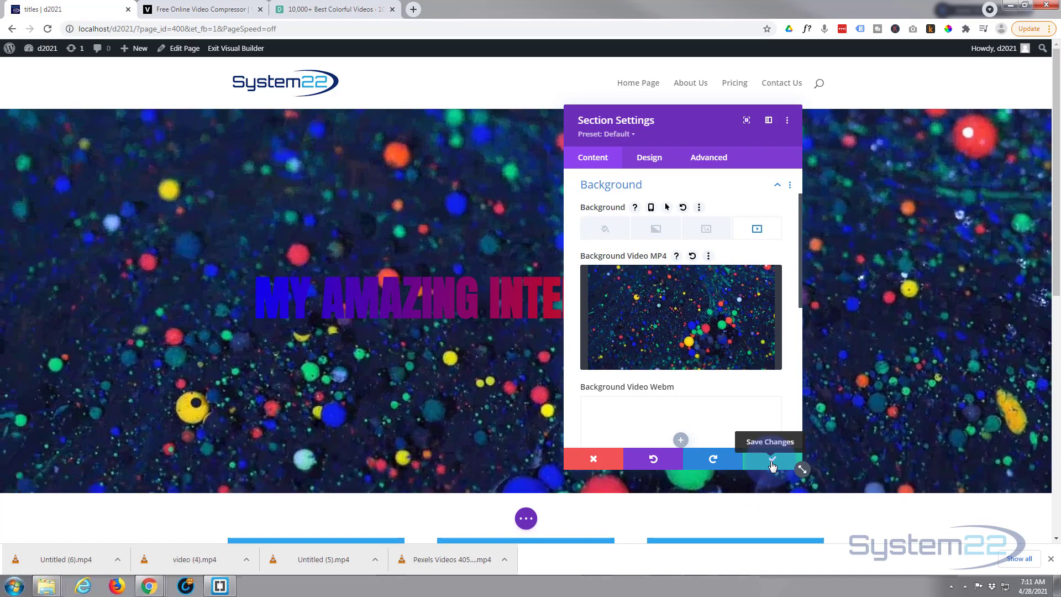
pyautogui.click(772, 461)
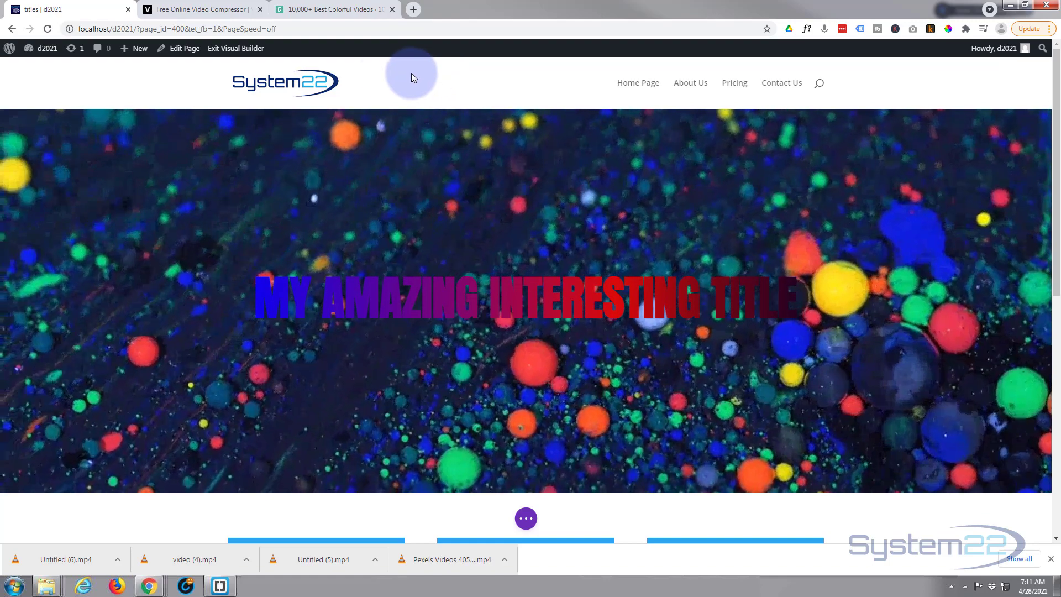
# Step: Search Google for "tinypng" in a new browser tab and open the TinyPNG website
pyautogui.click(199, 9)
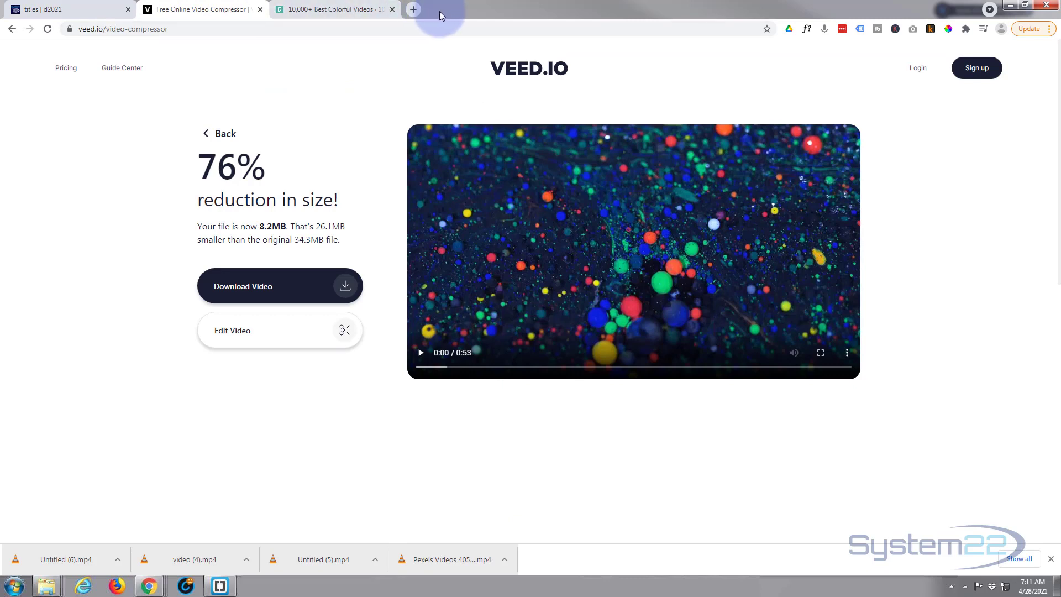
pyautogui.click(414, 9)
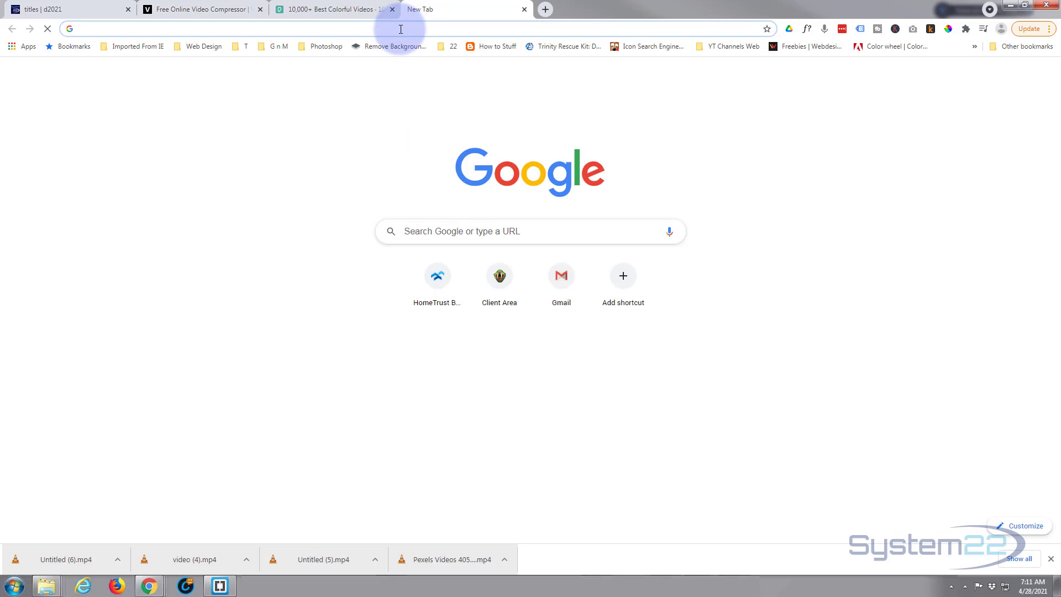
pyautogui.write('tiny')
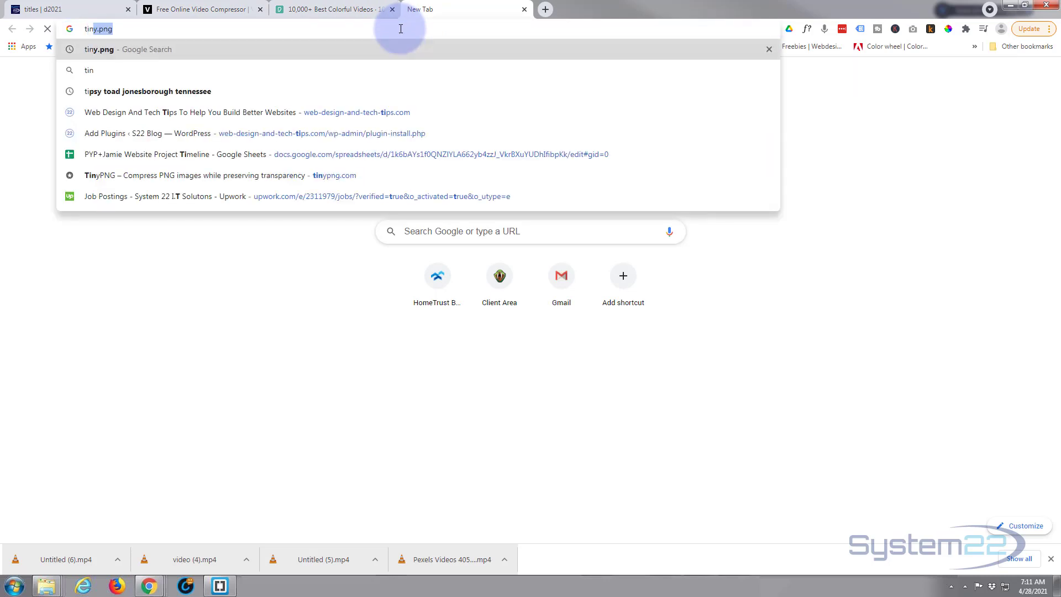
pyautogui.write('png')
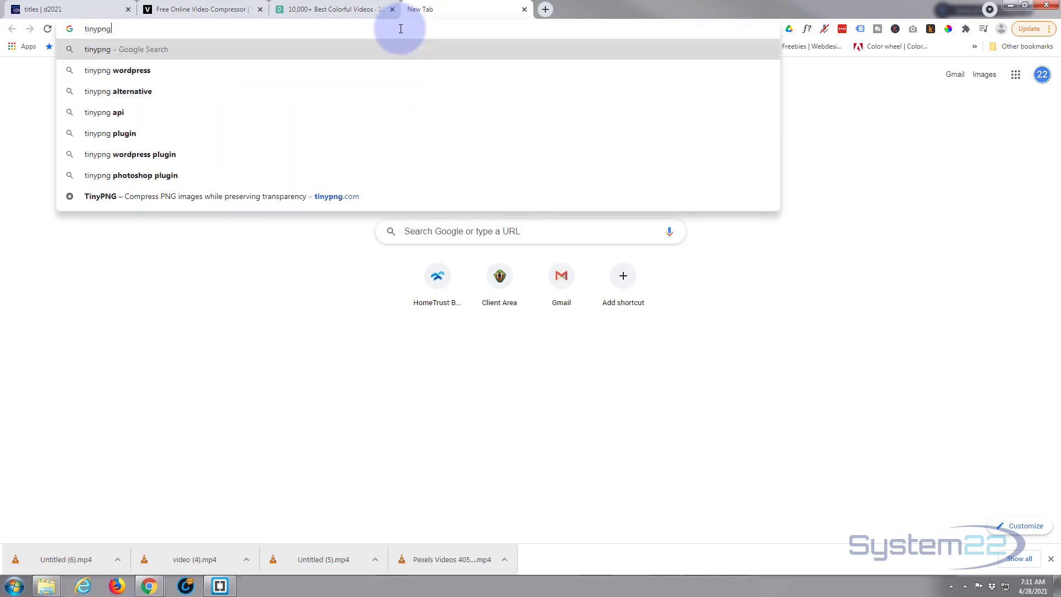
pyautogui.press('Return')
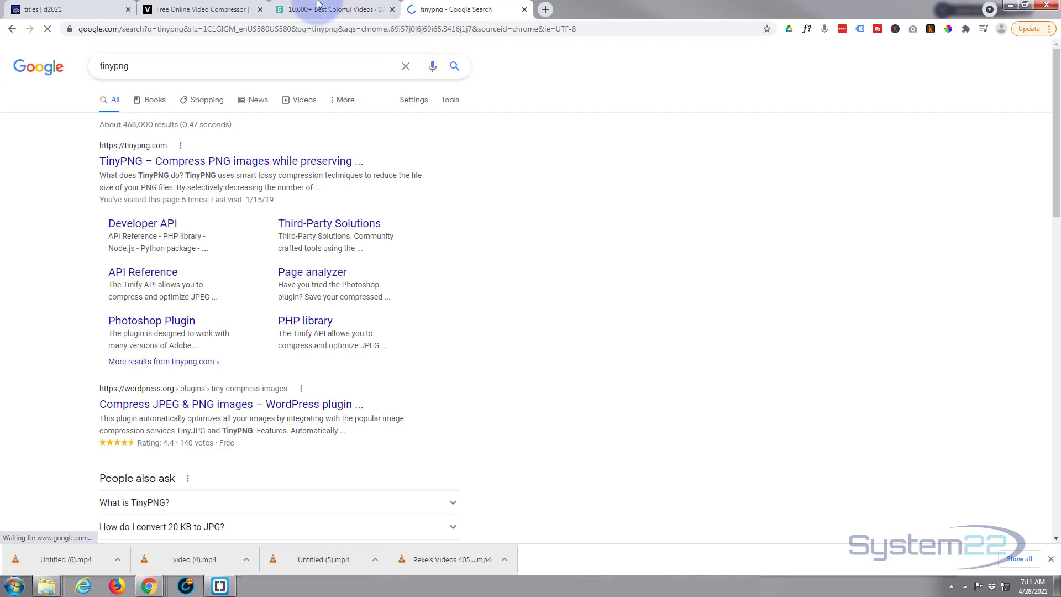
pyautogui.click(163, 162)
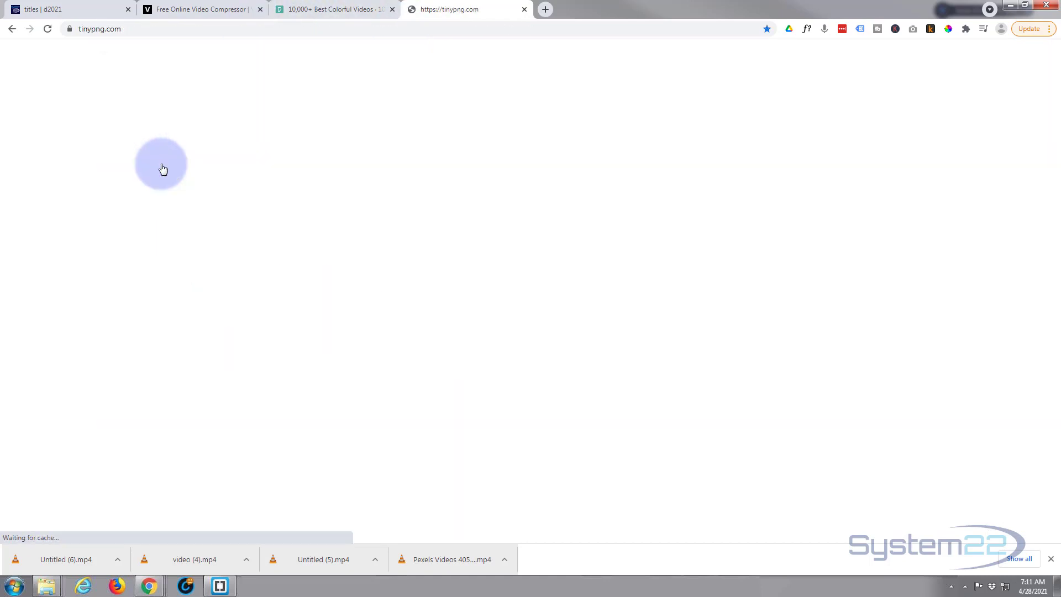
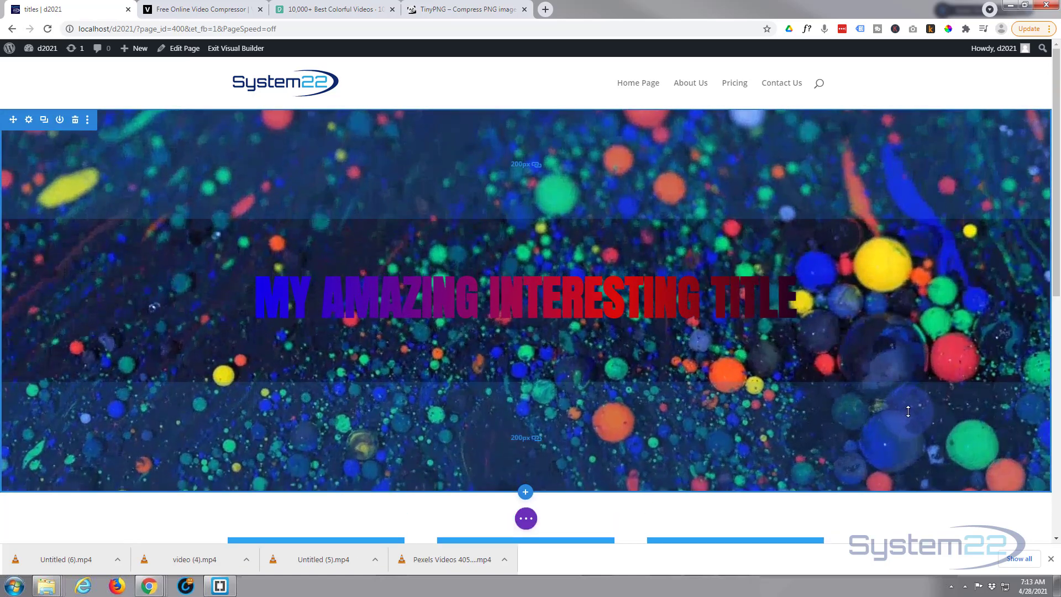
pyautogui.click(918, 518)
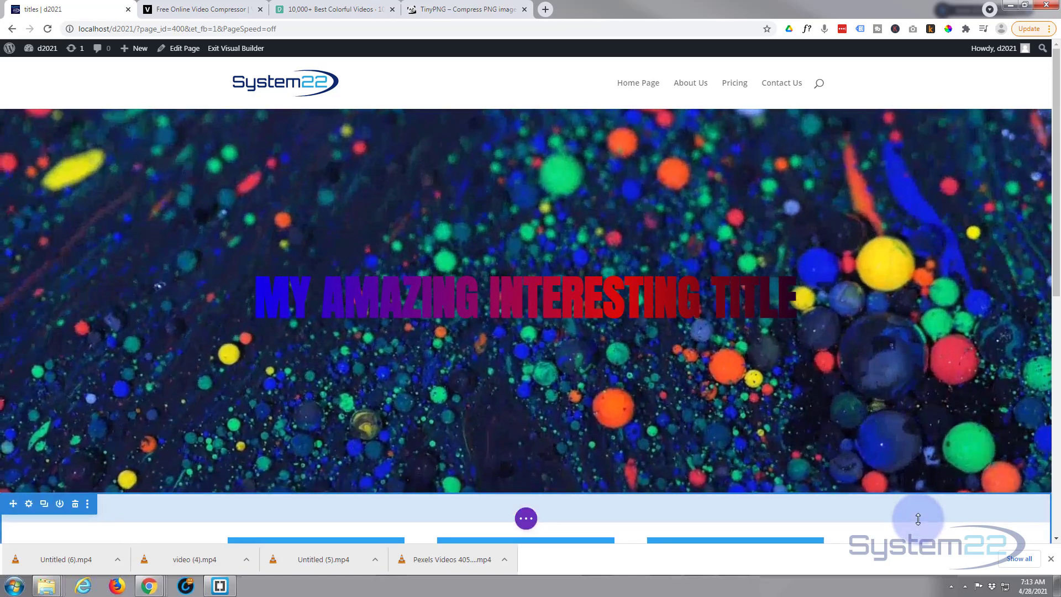